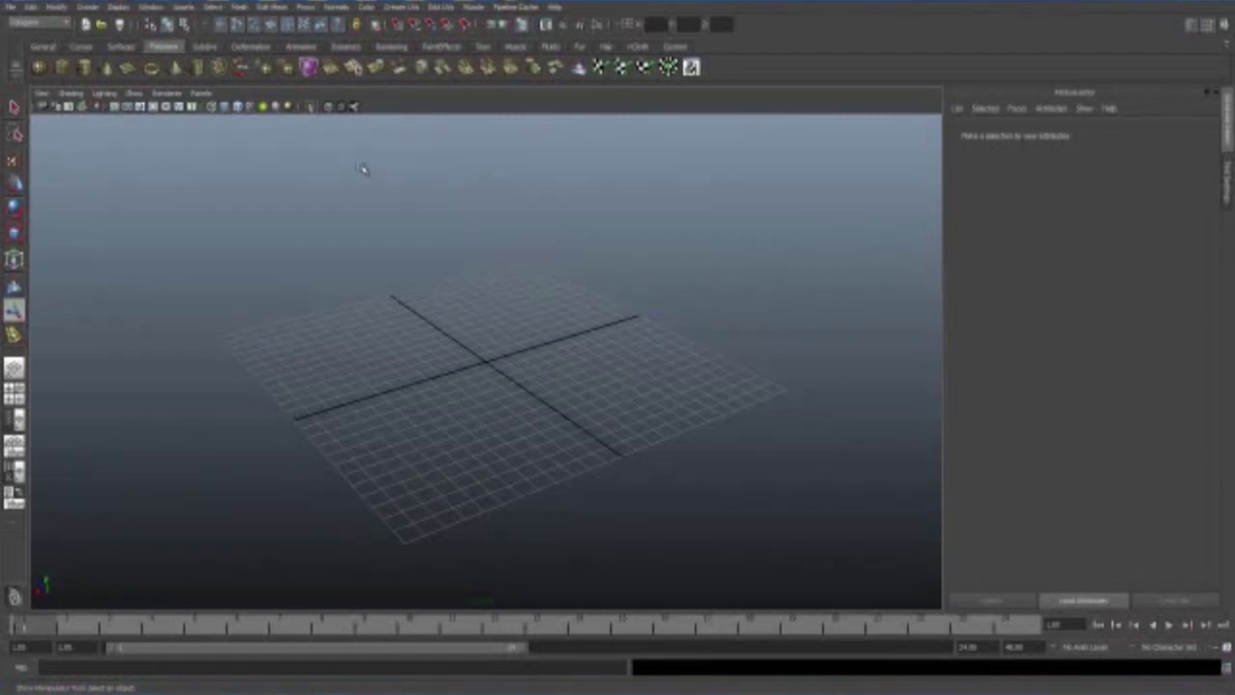
Create an upright polygon cylinder, taller than it is wide, standing near the centre of the grid
left_click(85, 68)
left_click_drag(441, 374, 474, 221)
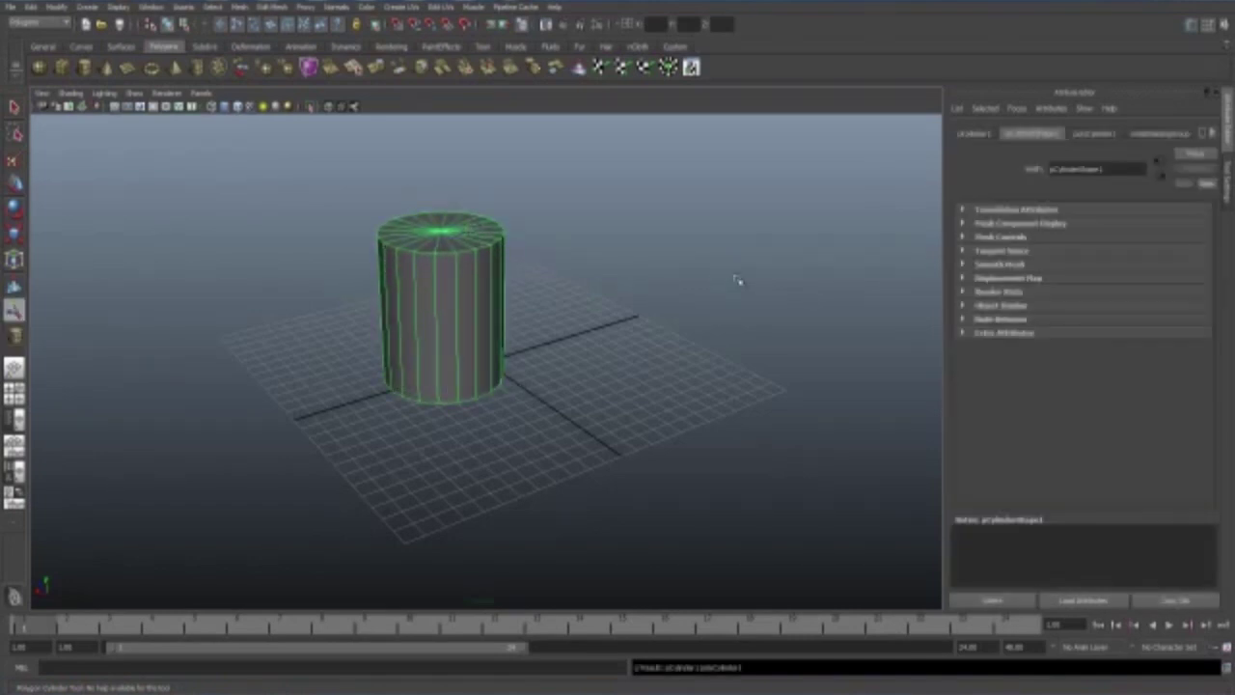
left_click(702, 286)
left_click_drag(700, 288, 778, 267, "alt")
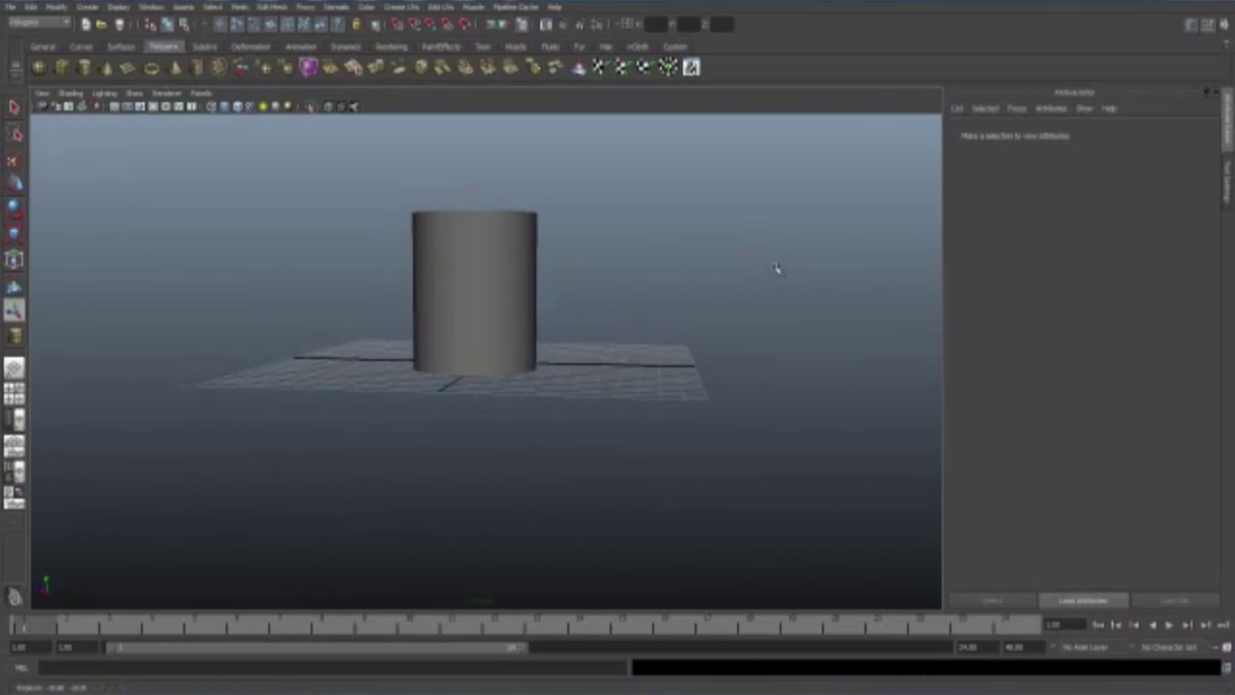
Insert four evenly spaced horizontal edge loops around the side of the cylinder
left_click(461, 311)
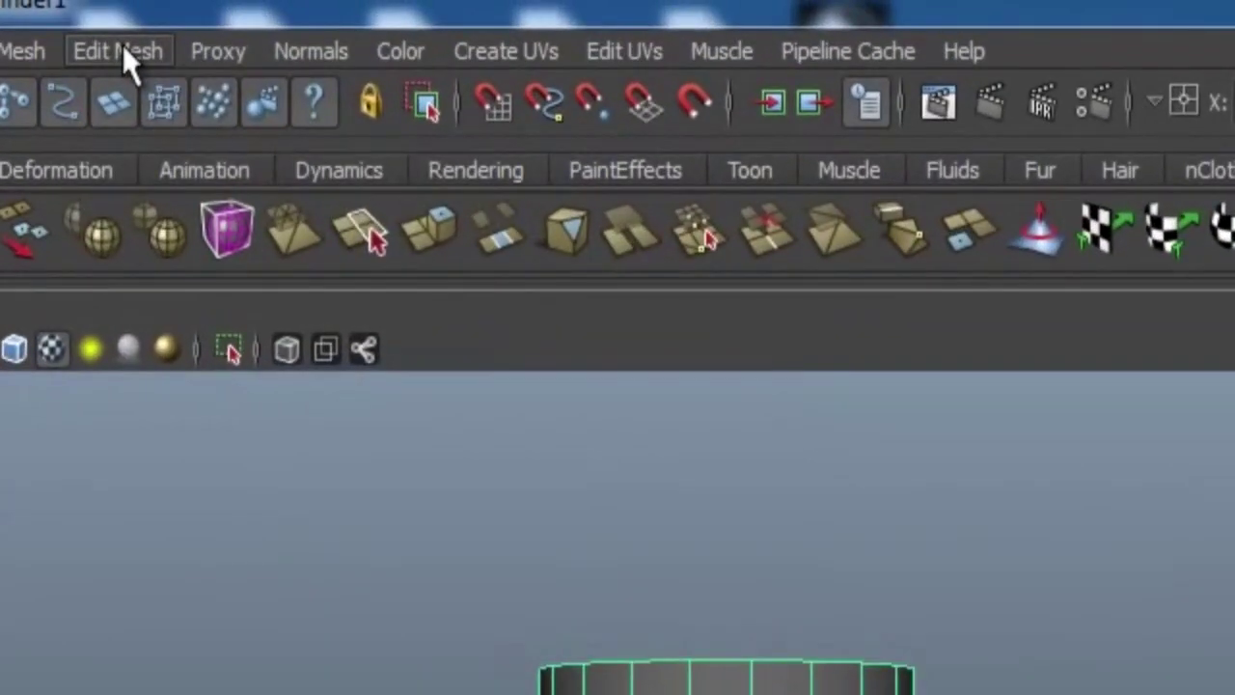
left_click(128, 60)
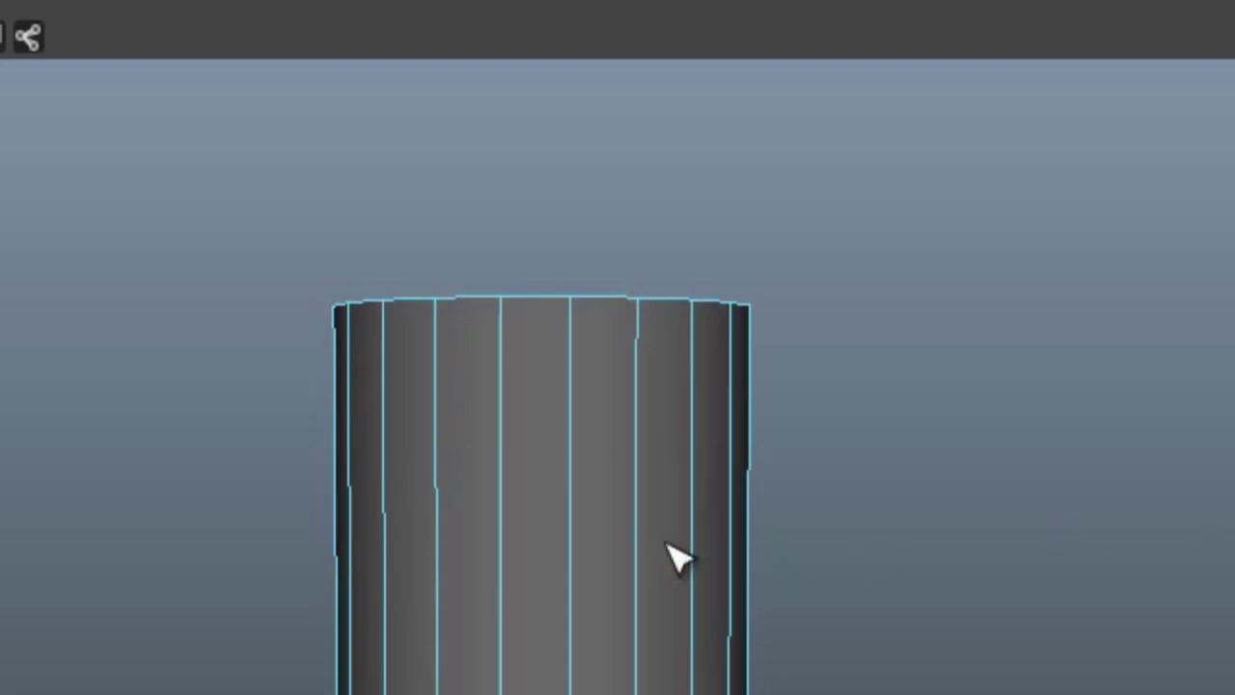
left_click(636, 531)
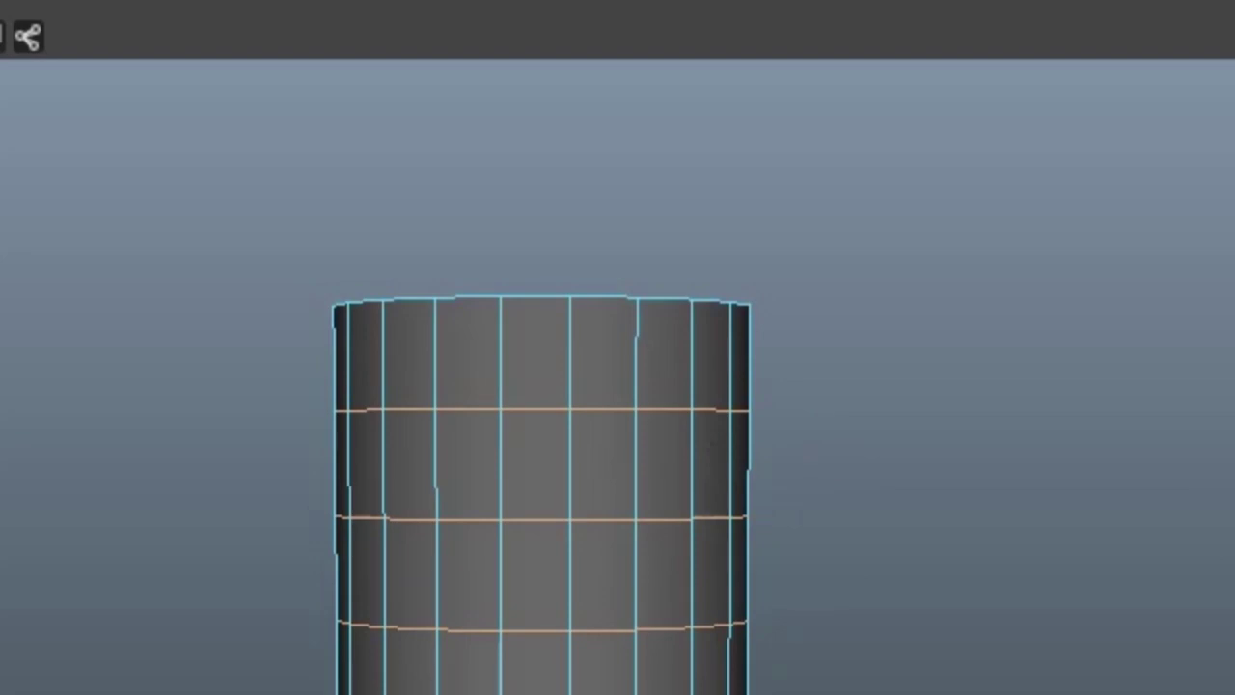
Spread the four edge loops slightly apart vertically, and scale the middle two closer together along the vertical axis
key("r")
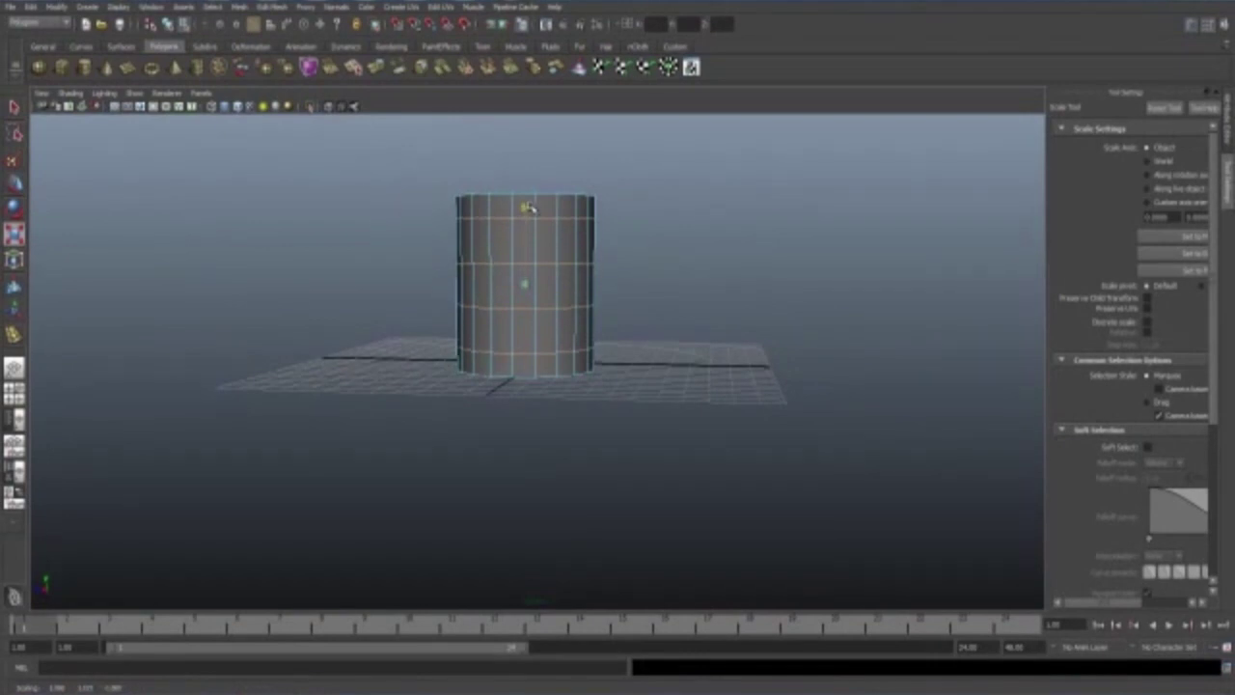
left_click_drag(528, 206, 531, 208)
double_click(548, 262)
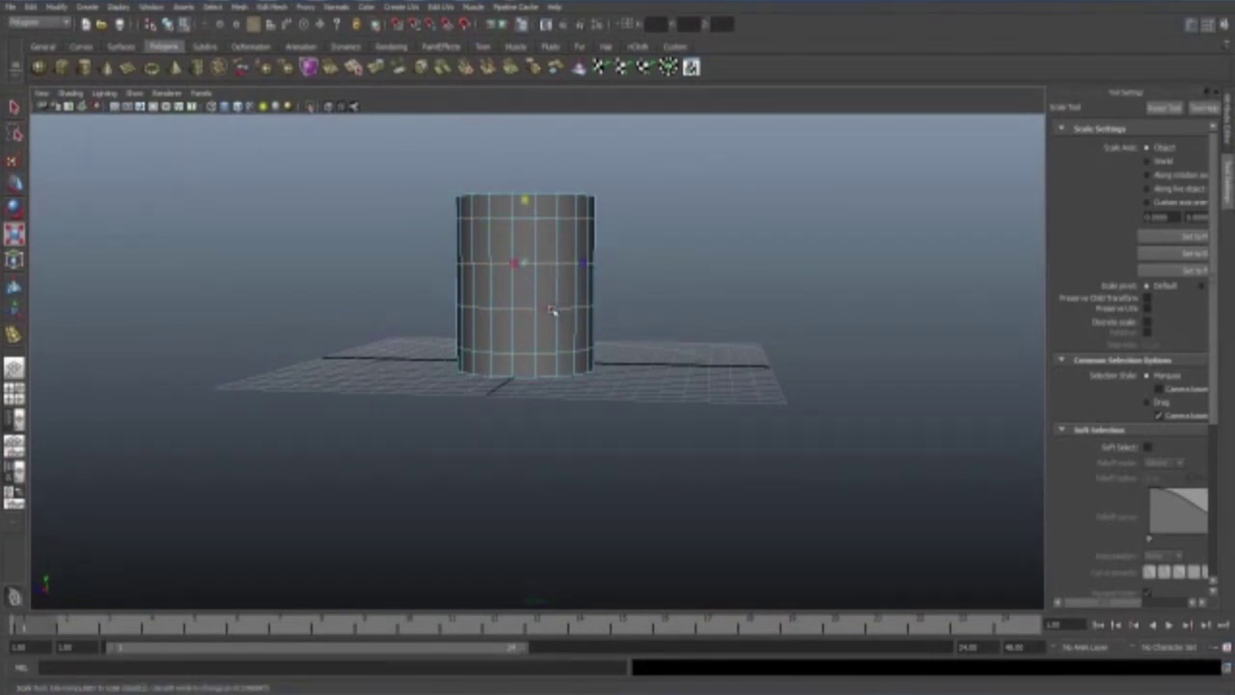
left_click(552, 310, "shift")
left_click_drag(525, 222, 526, 248)
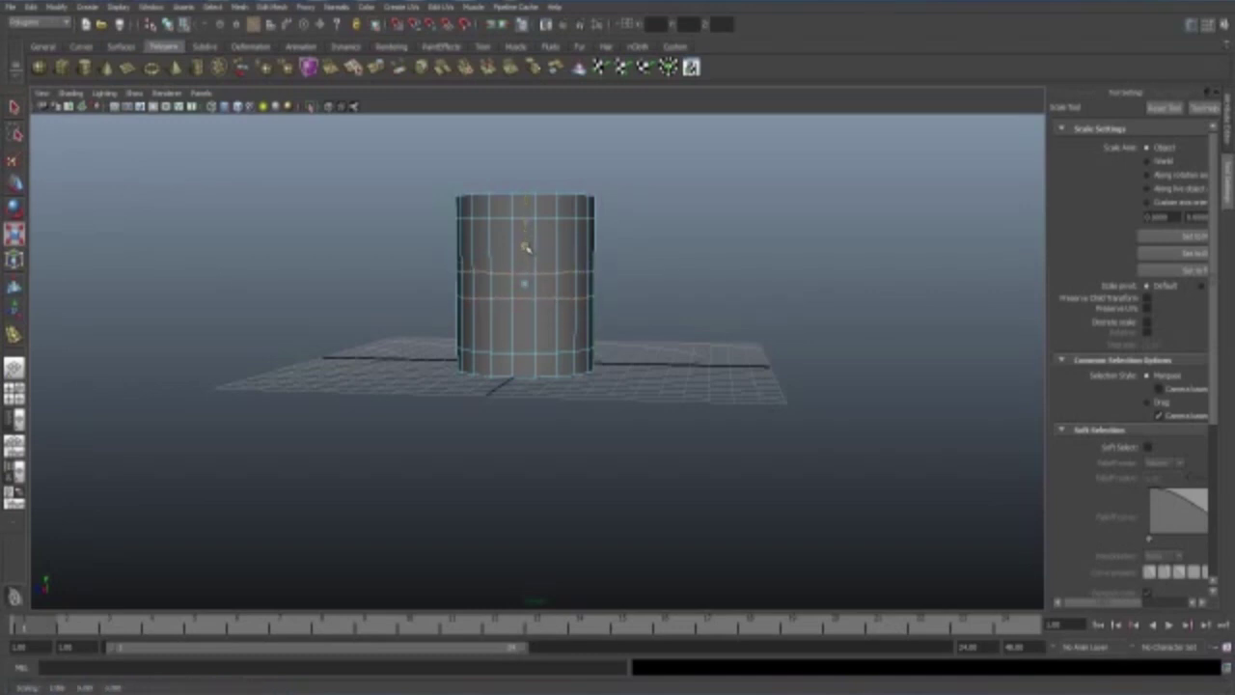
left_click(688, 239)
Select the uppermost and lowest inserted edge loops together and scale them slightly outward
left_click(522, 219)
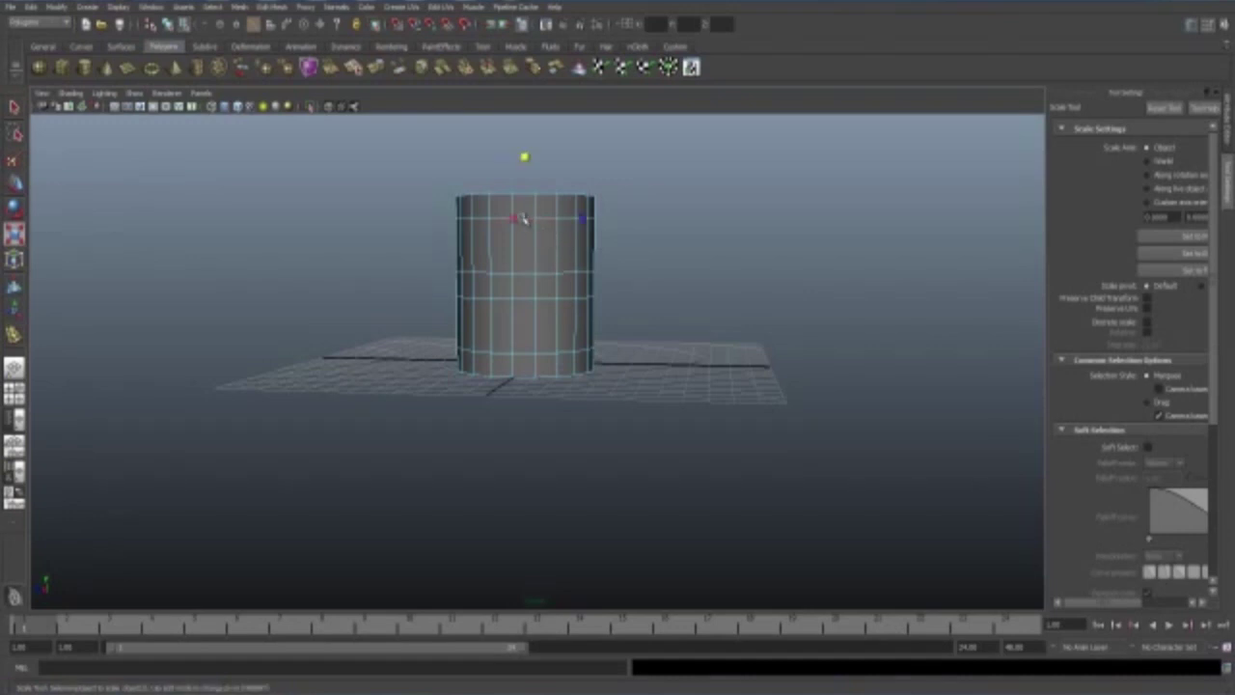
left_click(524, 354, "shift")
left_click_drag(669, 276, 662, 276, "alt")
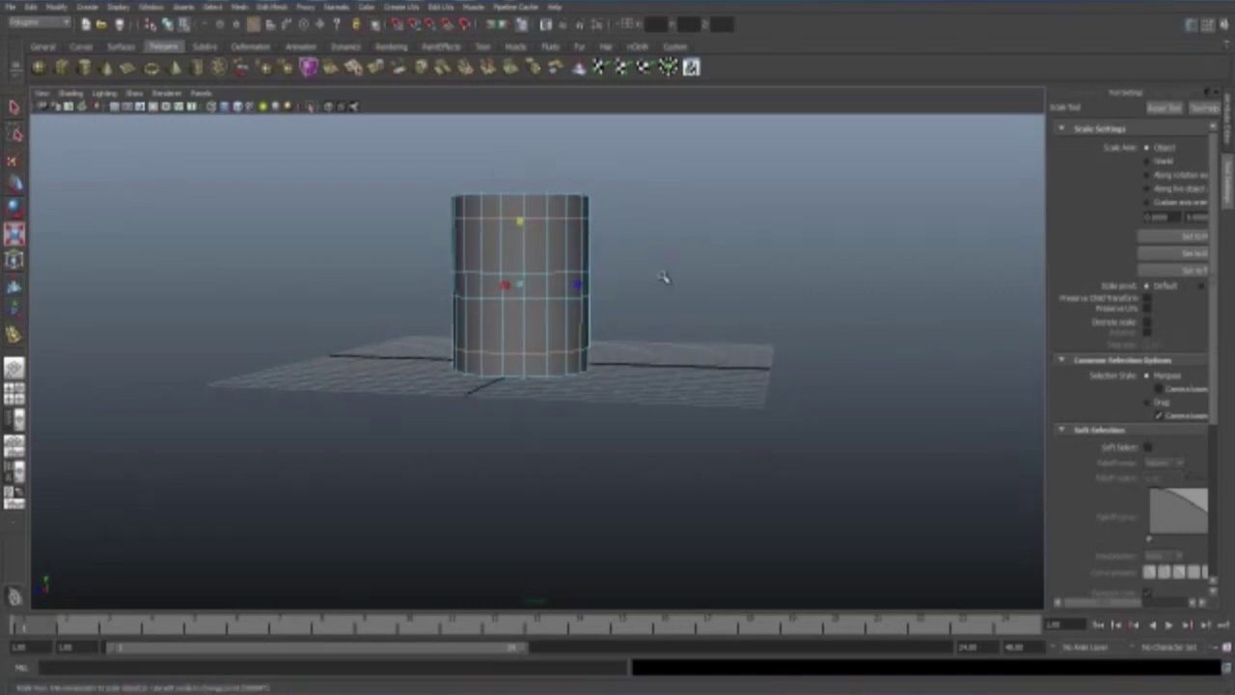
left_click(521, 285)
left_click_drag(521, 286, 533, 280)
left_click(732, 227)
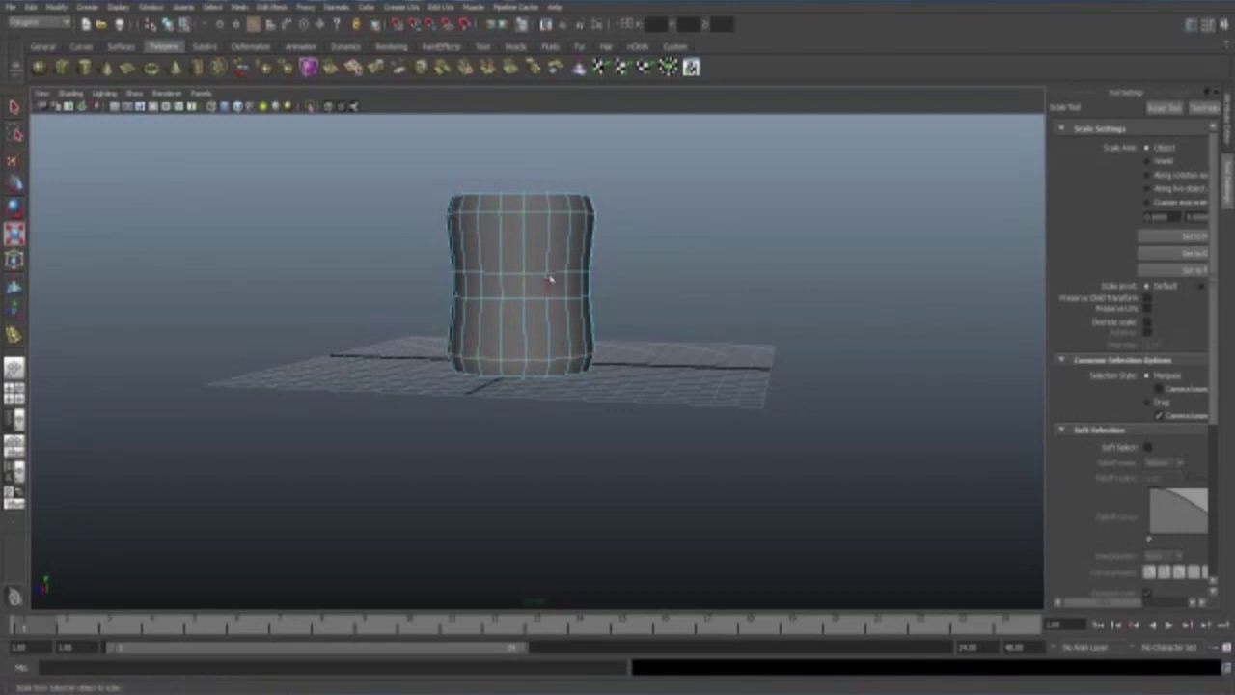
Scale the two middle edge loops outward so the cylinder bulges into a barrel shape
double_click(541, 273)
left_click(538, 274)
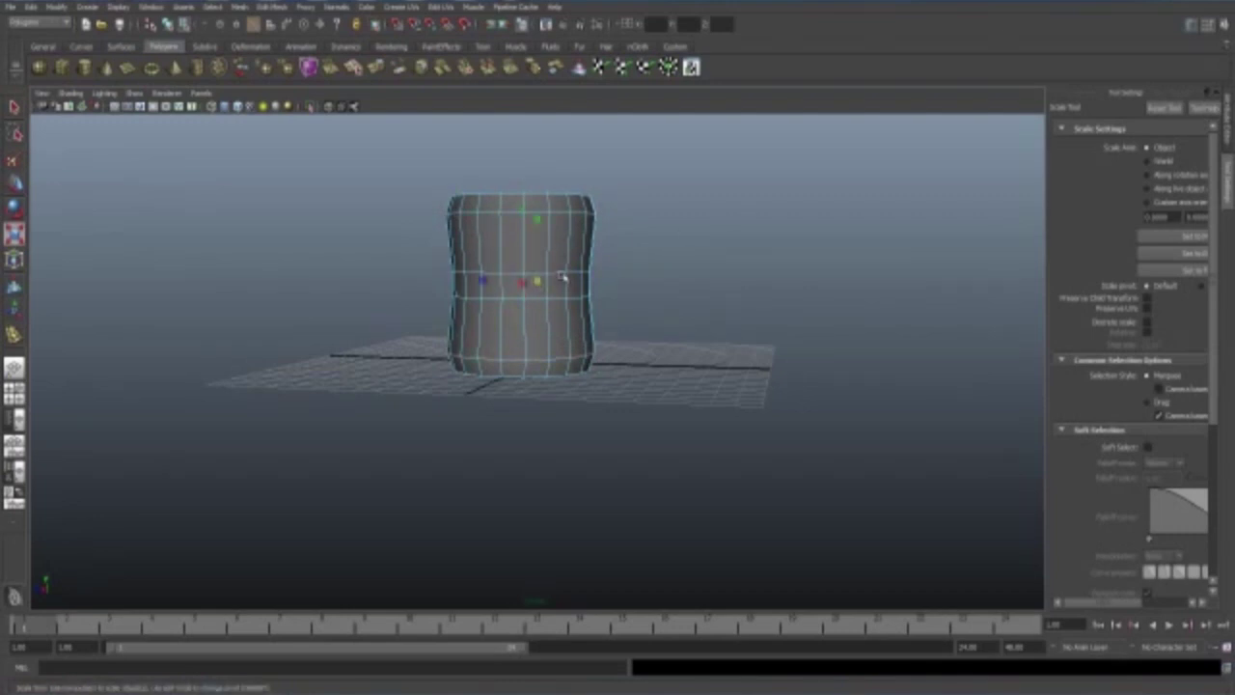
double_click(562, 276)
double_click(540, 298, "shift")
left_click_drag(522, 285, 544, 276)
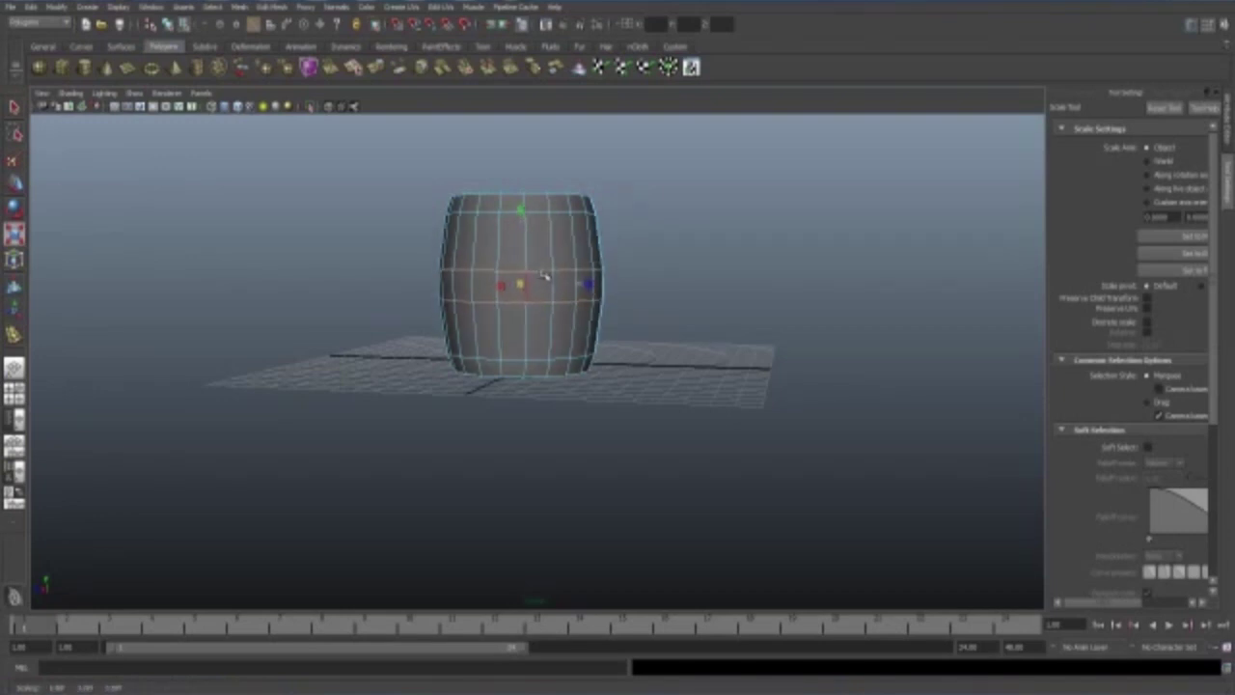
left_click(676, 208)
Return to object mode and scale the whole barrel slightly taller along the vertical axis
right_click(558, 247)
right_click_drag(559, 247, 612, 230)
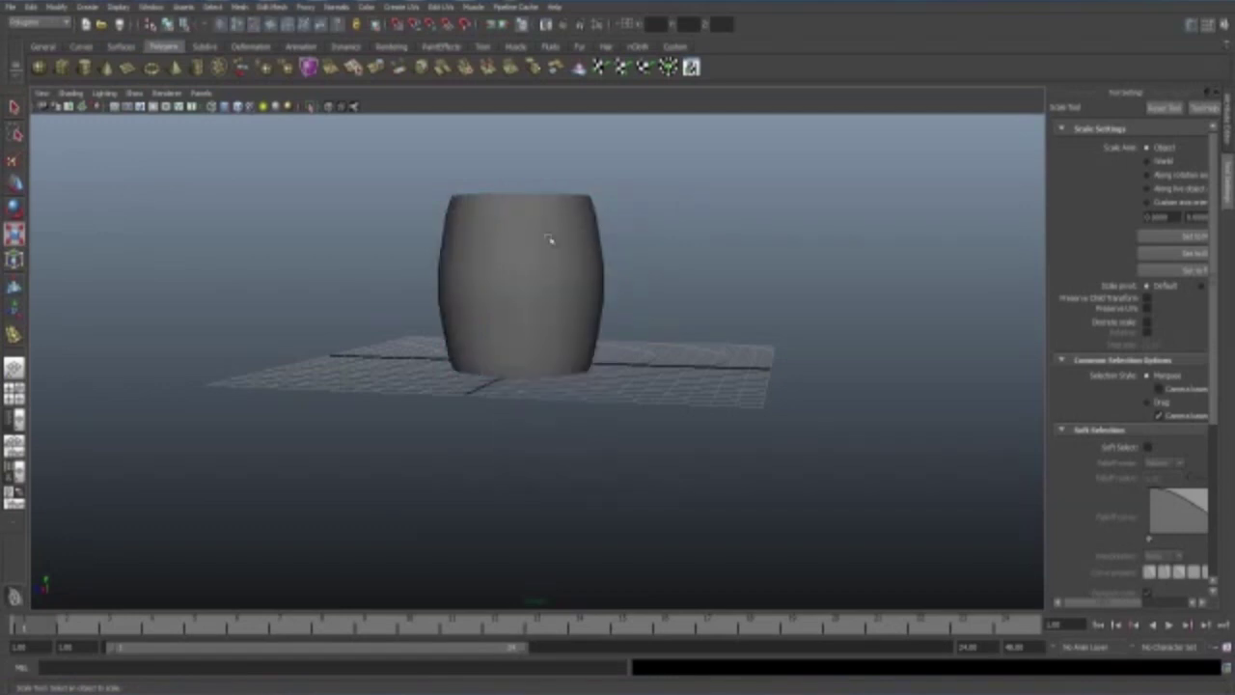
left_click(550, 242)
left_click_drag(521, 222, 525, 213)
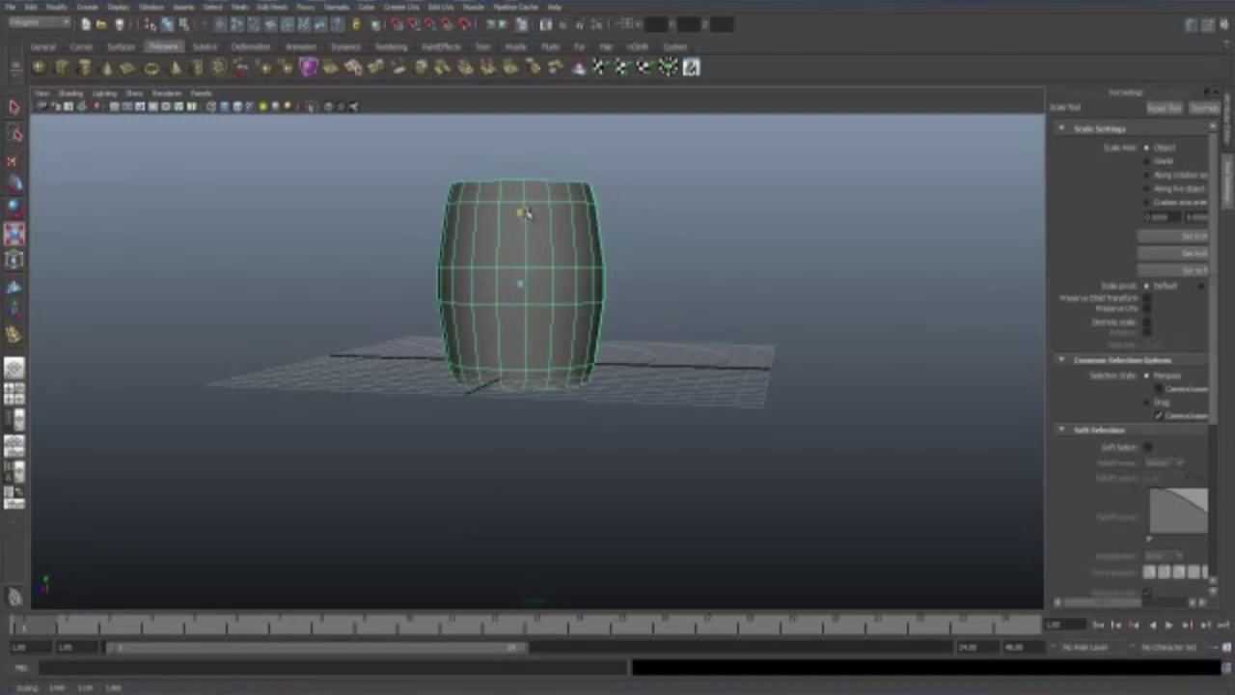
left_click(720, 241)
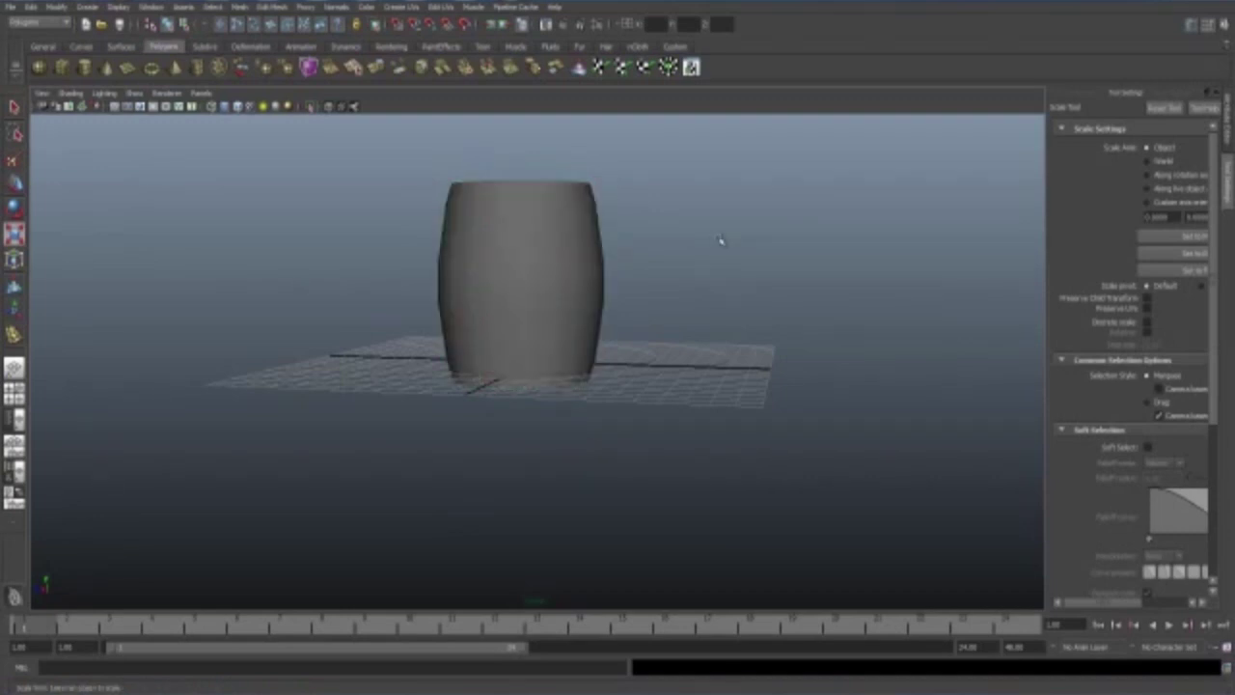
Select the two middle edge loops of the barrel and bring them slightly closer together vertically
left_click(576, 247)
left_click(651, 250)
left_click(541, 275)
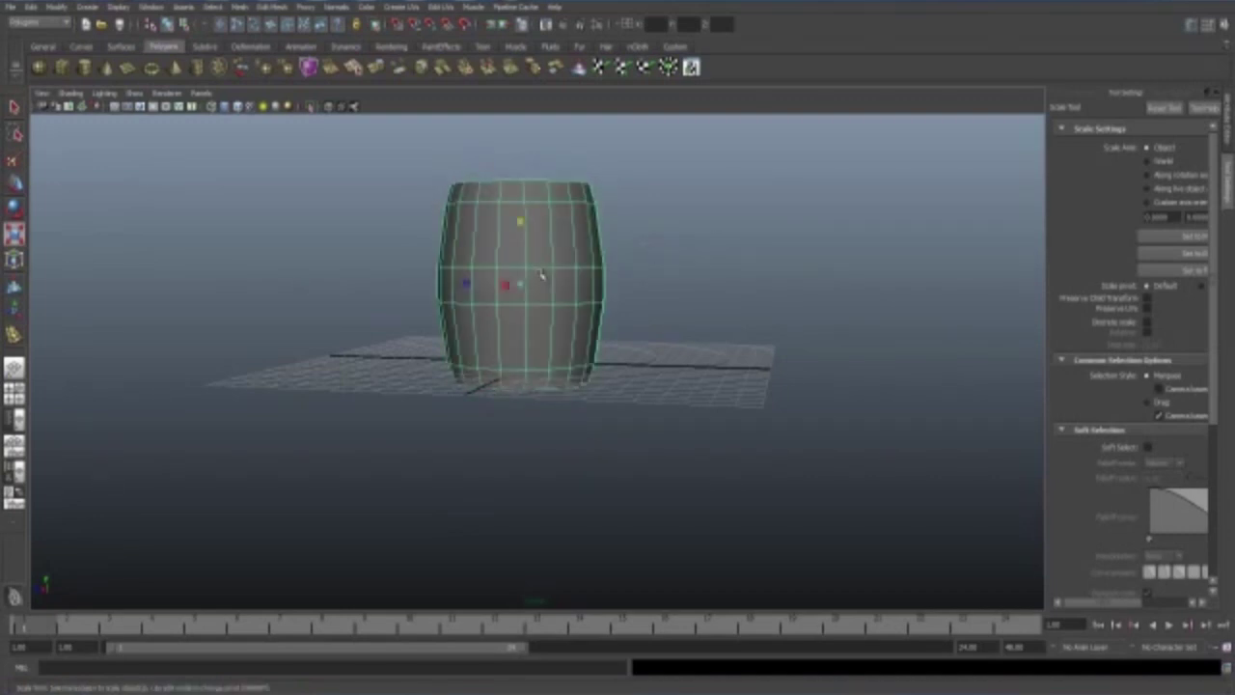
right_click(537, 270)
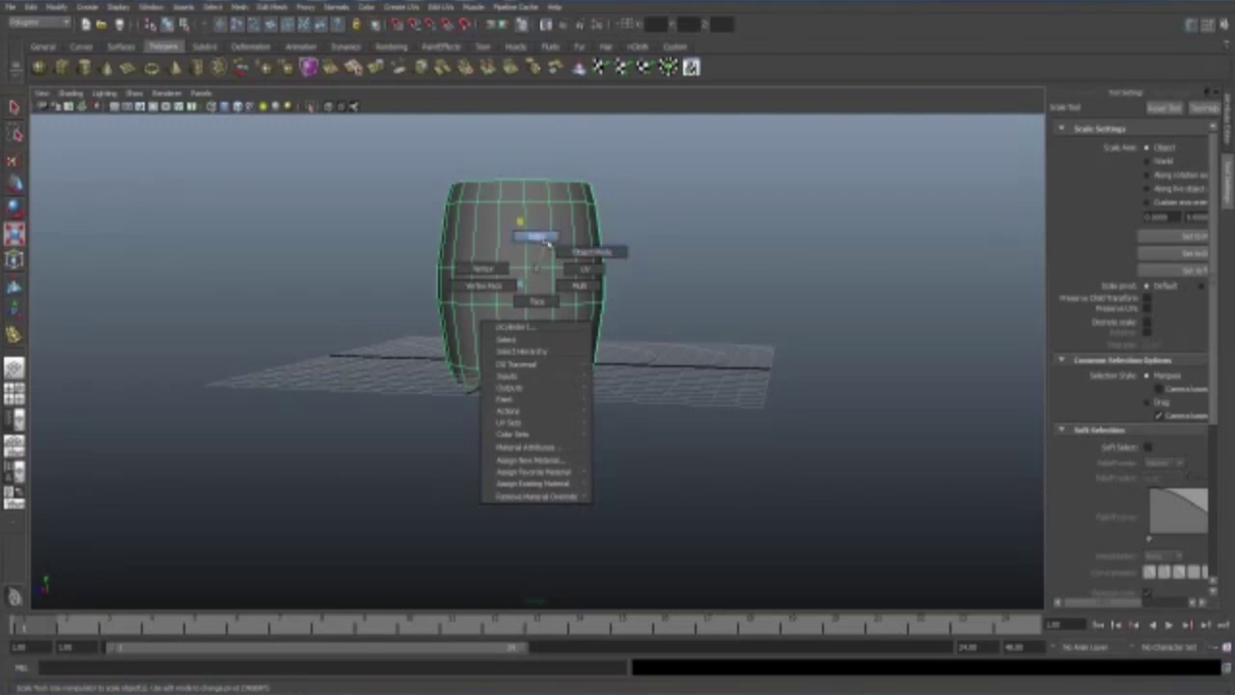
left_click(546, 266)
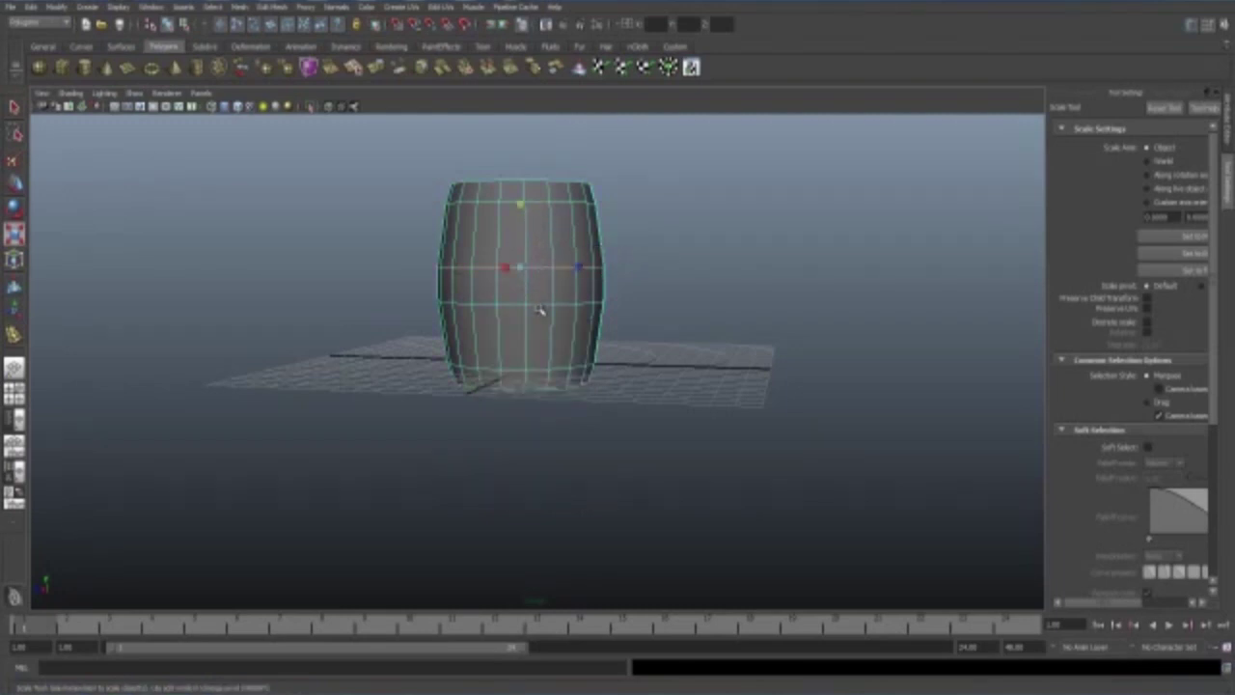
left_click(543, 305, "shift")
left_click(705, 231)
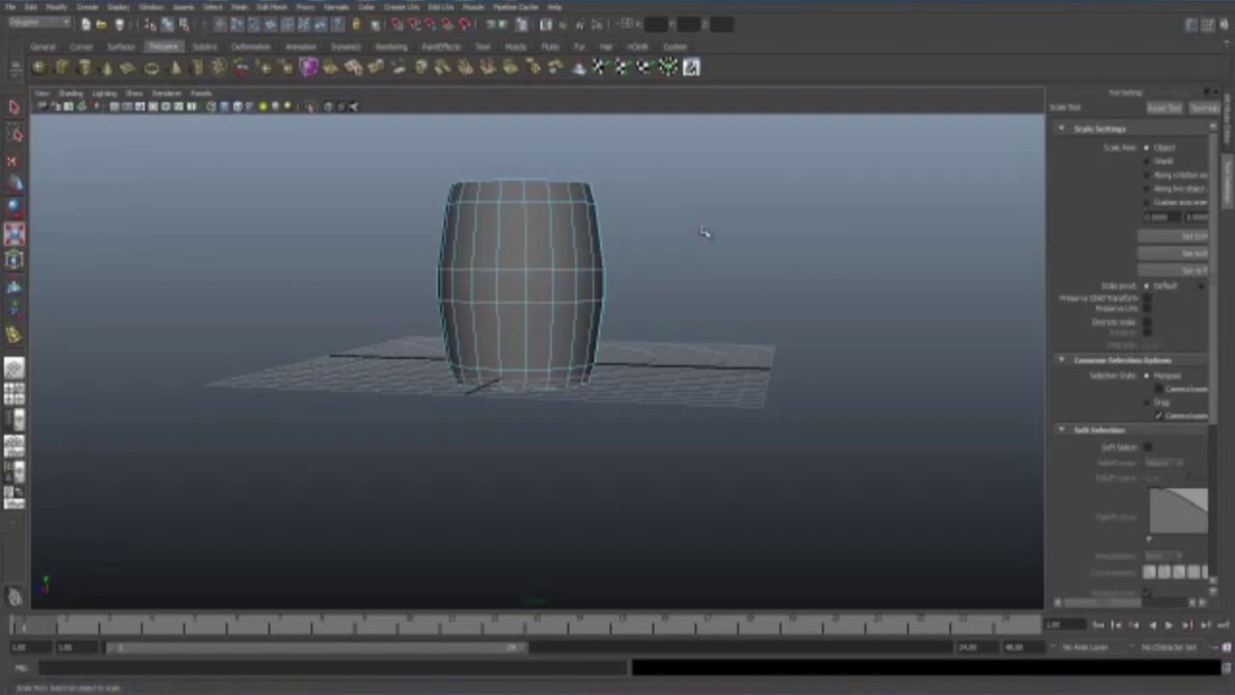
Duplicate the barrel in object mode and move the copy sideways until it stands clear of the original
right_click_drag(551, 244, 608, 232)
left_click(545, 225)
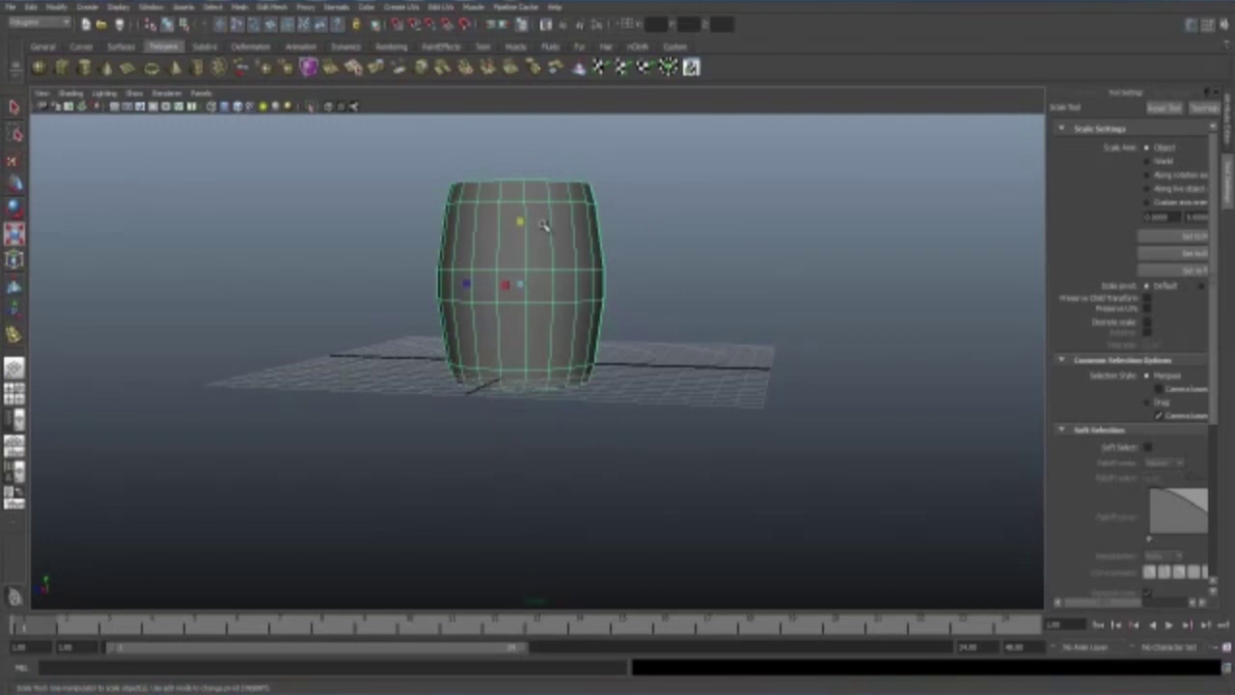
key("ctrl+d")
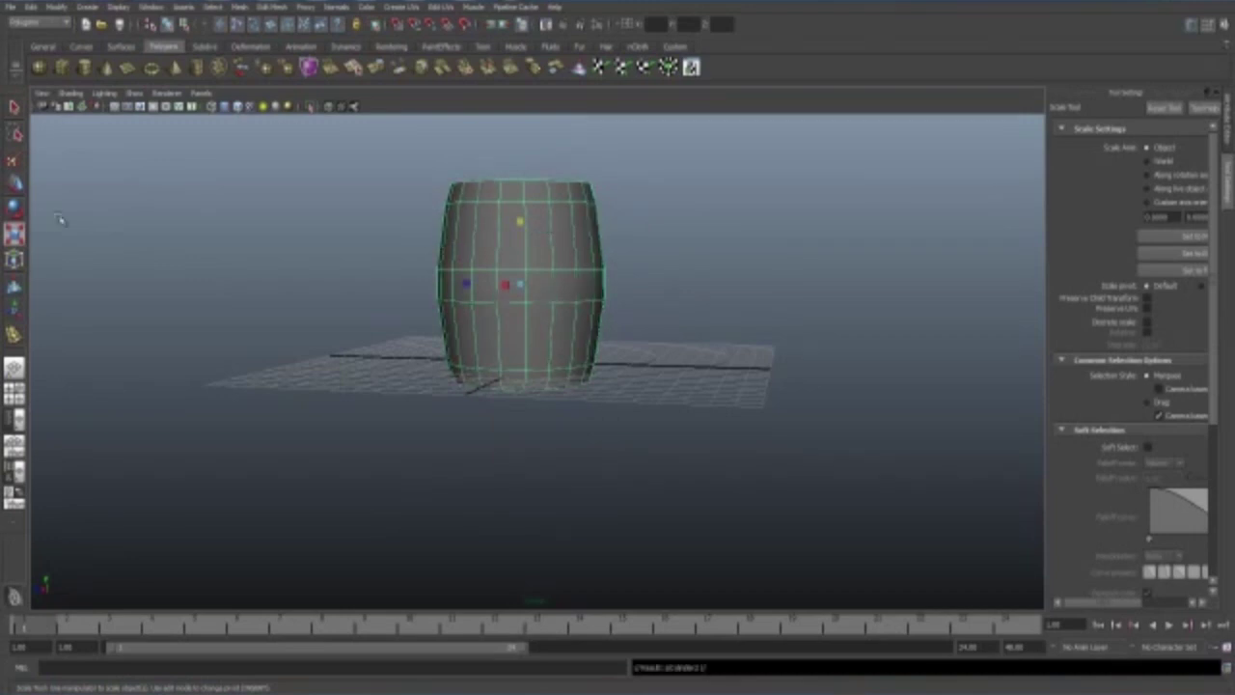
left_click(21, 182)
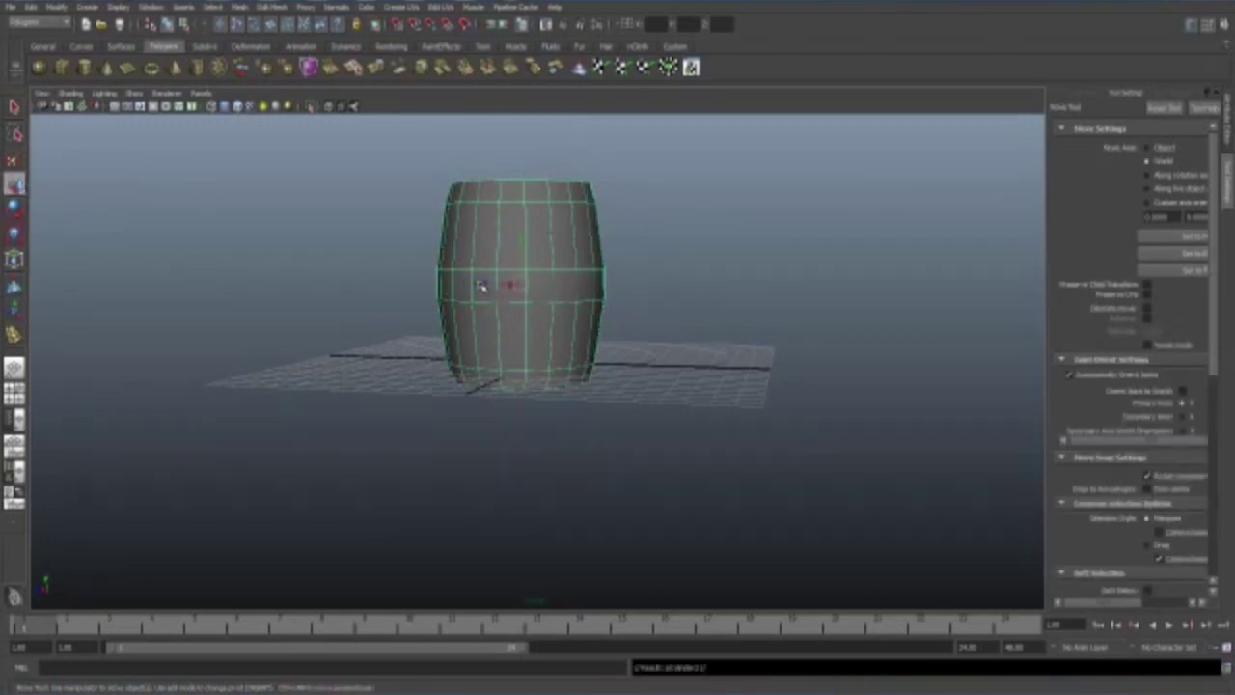
key("ctrl+d")
left_click_drag(481, 285, 681, 281)
left_click(882, 226)
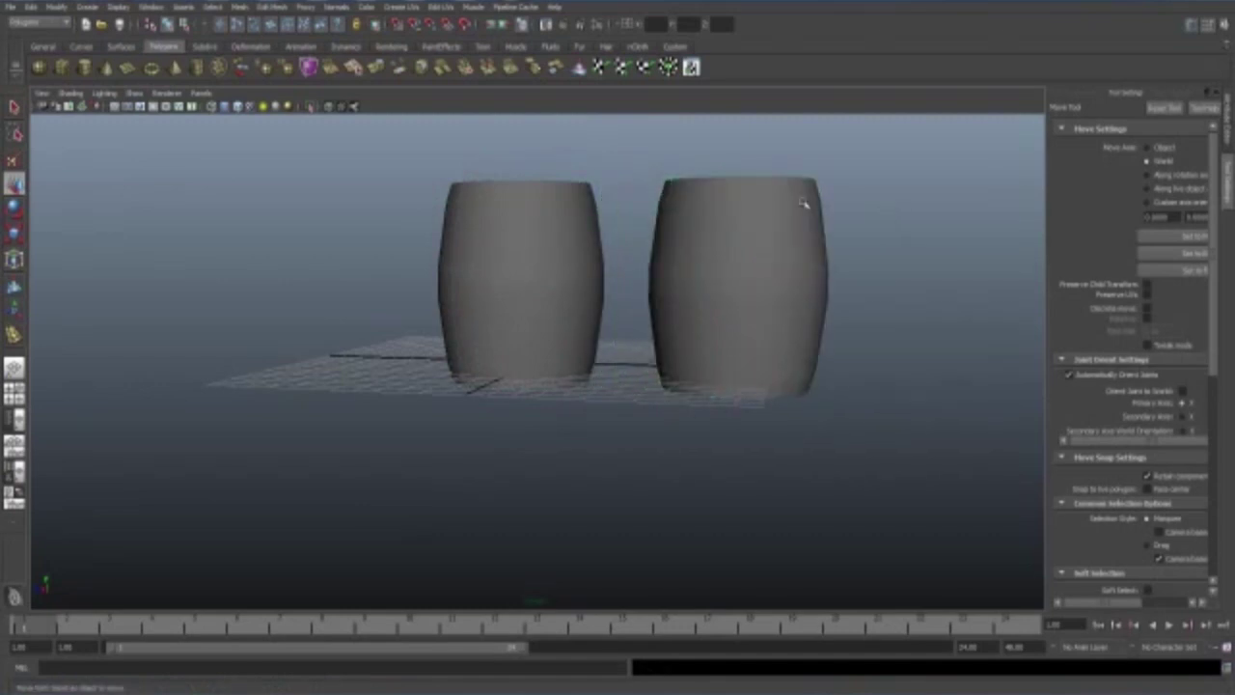
Select the full face rings at the top, middle and bottom of the duplicated barrel
right_click(768, 189)
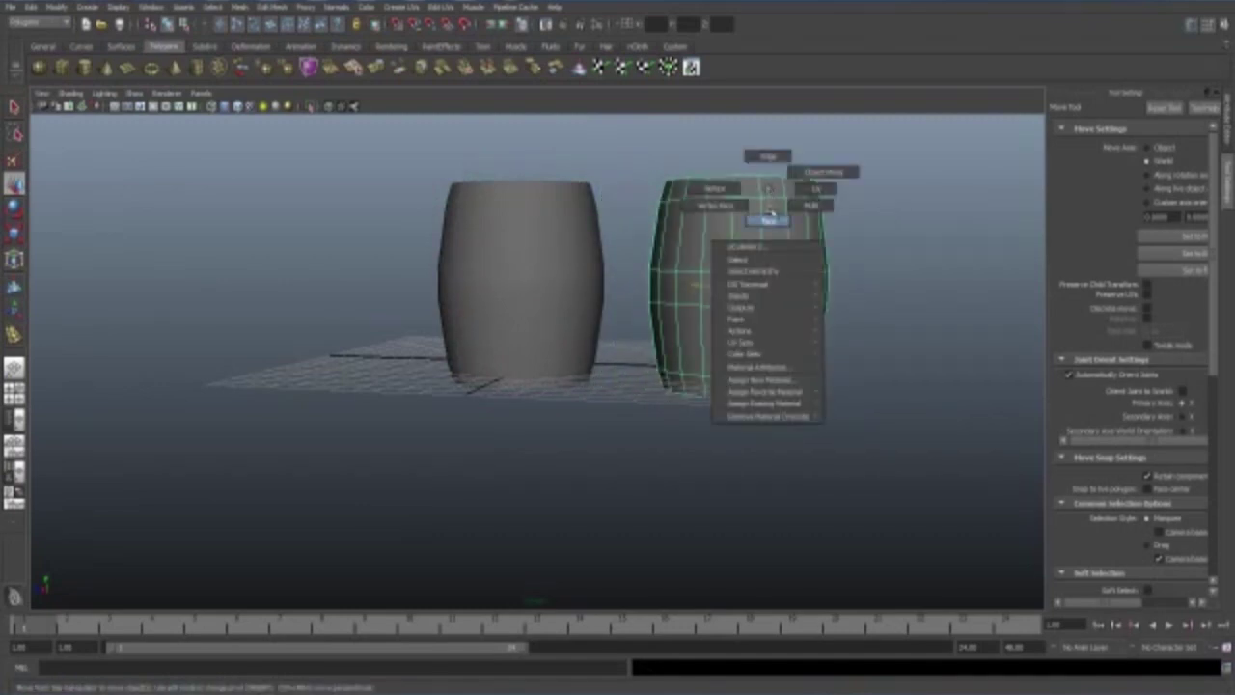
left_click(769, 221)
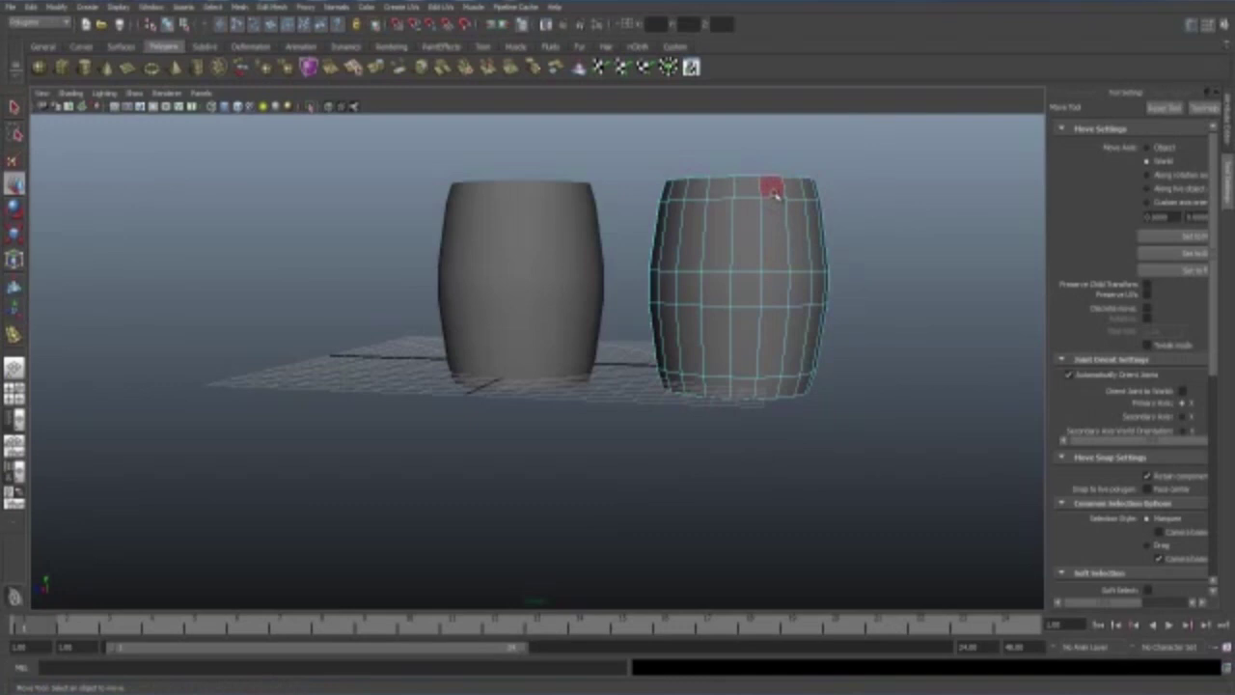
left_click(773, 189)
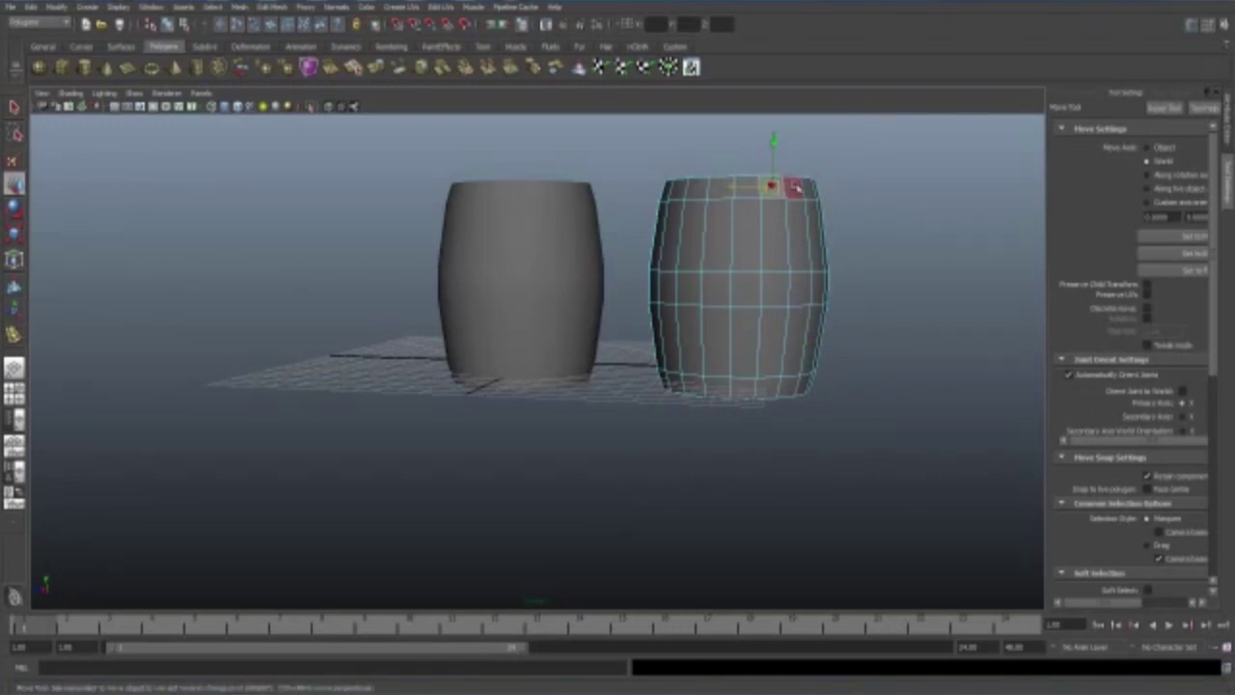
double_click(794, 187, "shift")
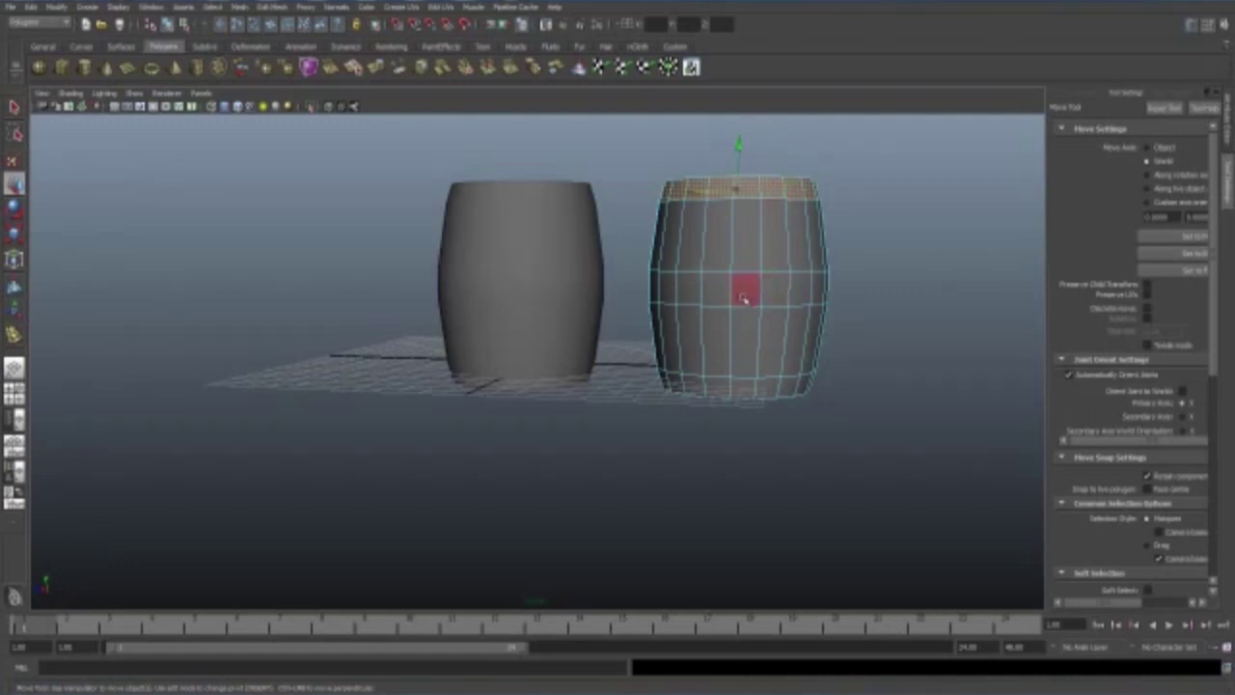
double_click(742, 294, "shift")
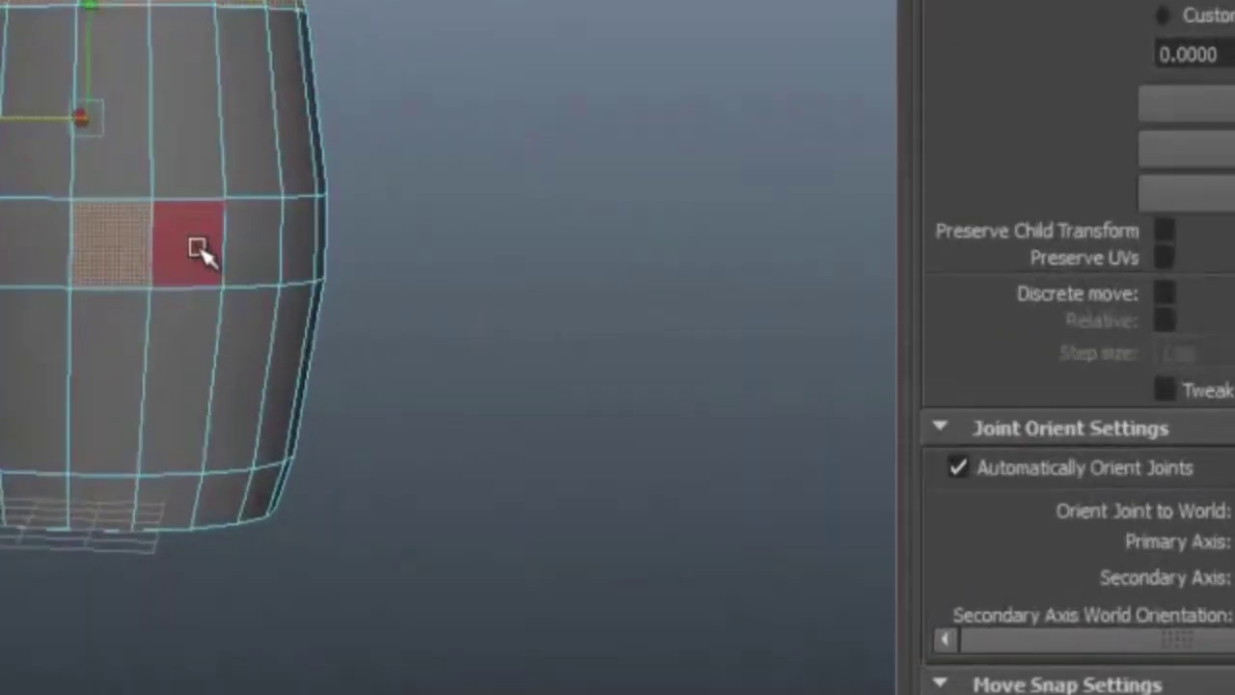
double_click(198, 249, "shift")
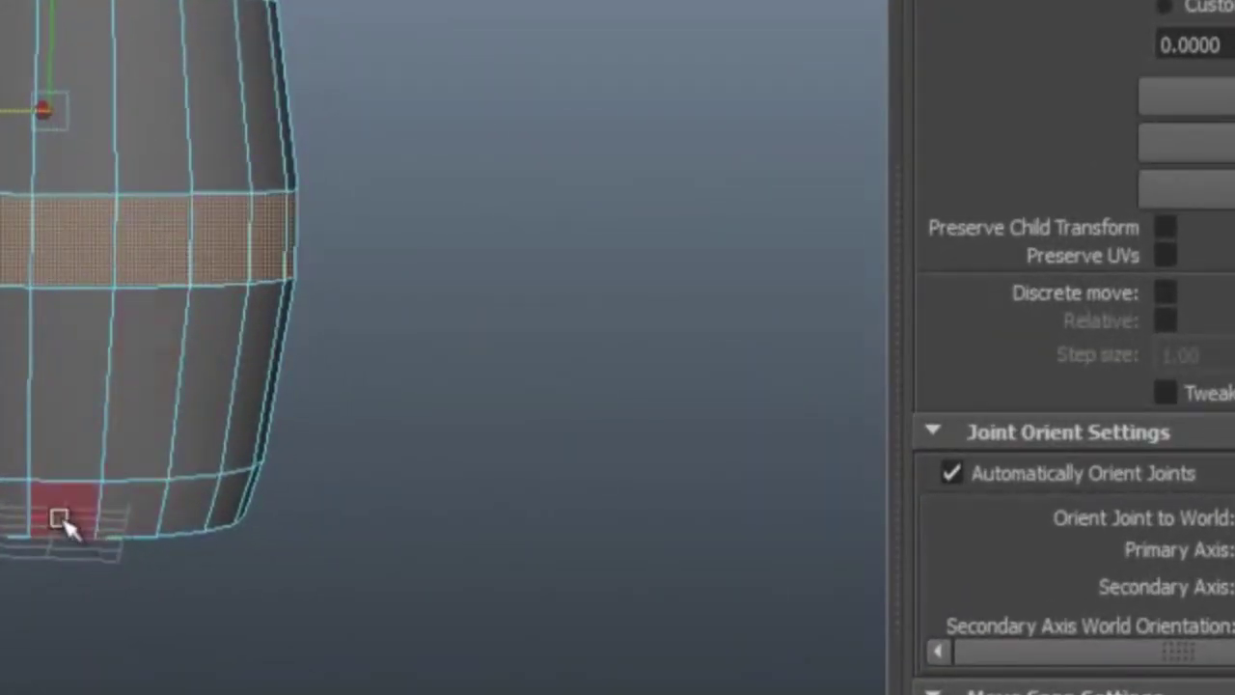
left_click(58, 519, "shift")
double_click(123, 509, "shift")
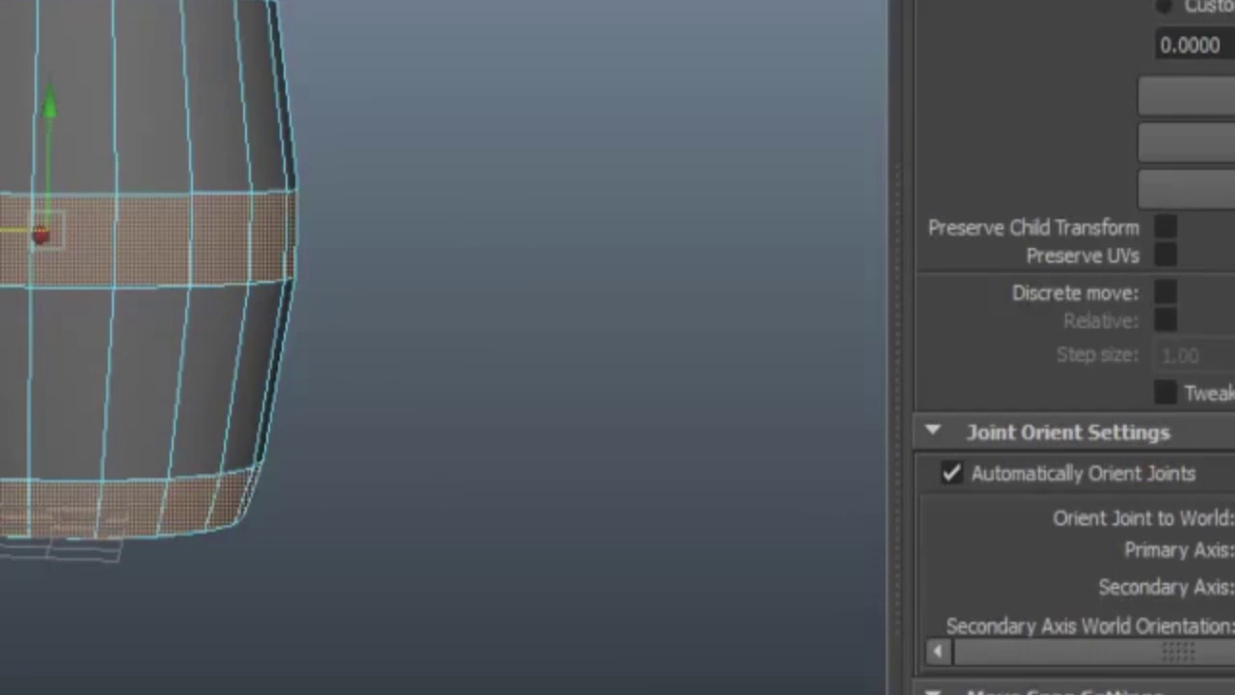
Extrude the three selected face rings slightly outward along their local normals to form raised bands
key("ctrl+e")
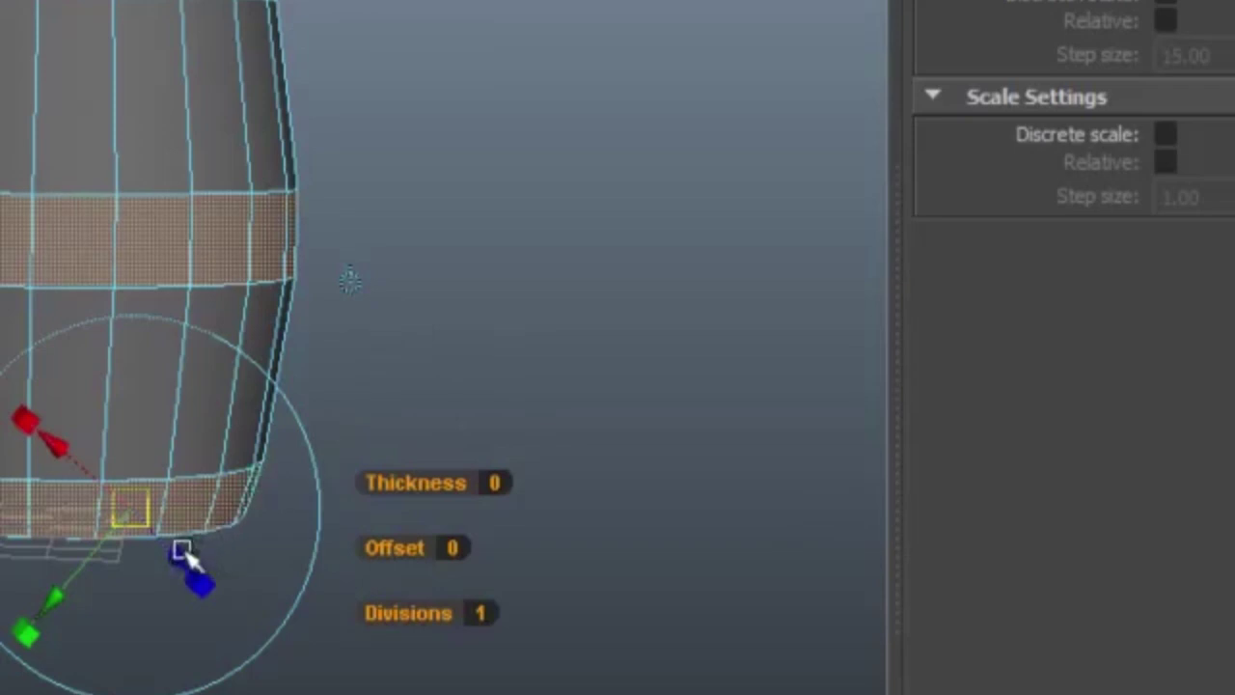
left_click(351, 278)
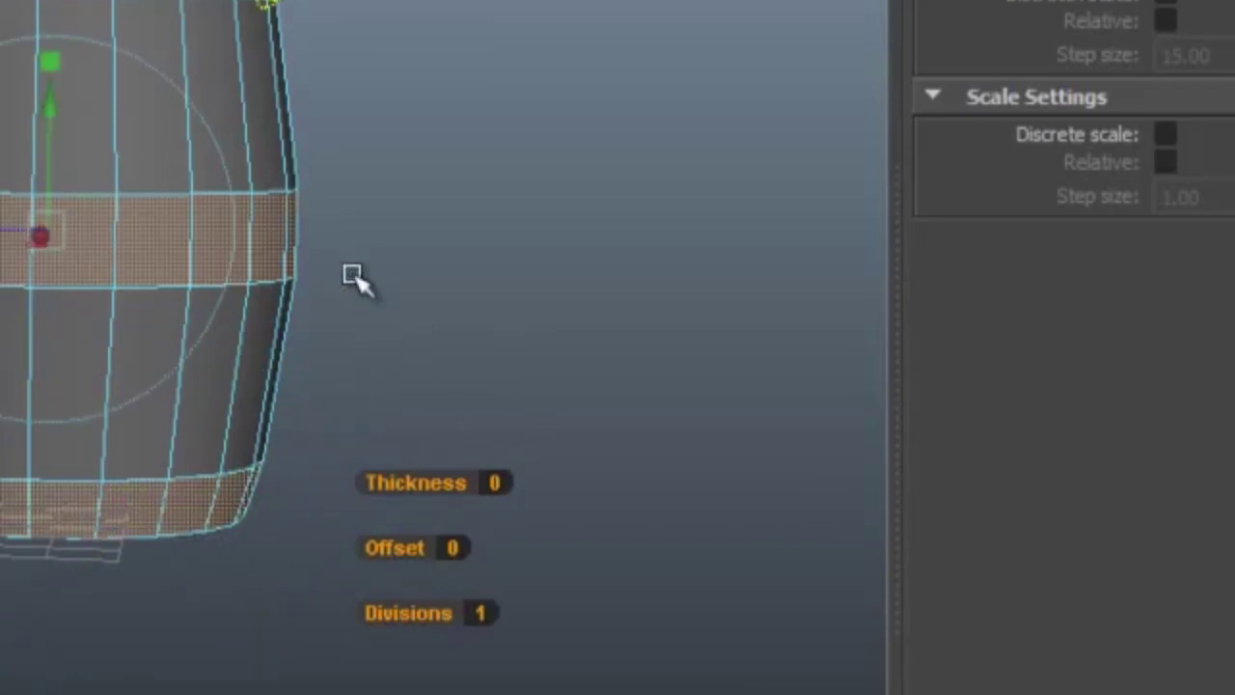
left_click(267, 5)
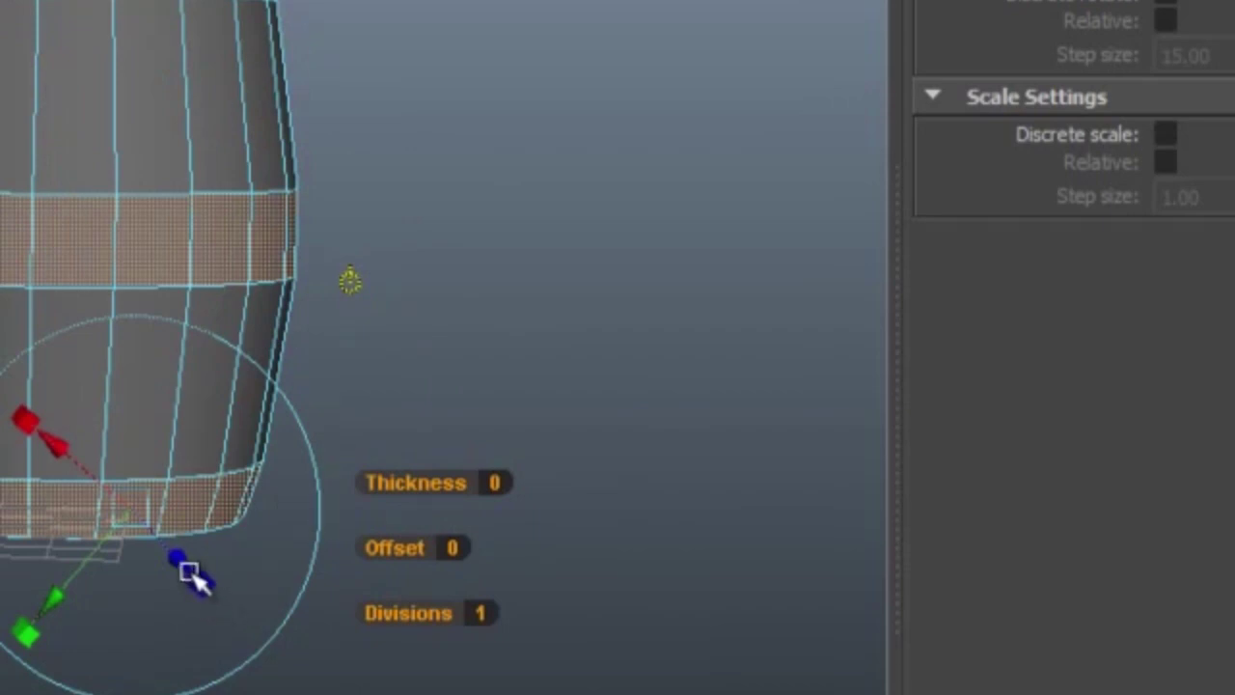
mouse_move(193, 574)
left_mouse_down()
mouse_move(215, 606)
mouse_move(187, 570)
mouse_move(199, 581)
mouse_move(176, 579)
left_mouse_up()
left_click_drag(612, 165, 623, 194, "alt")
left_click(575, 283)
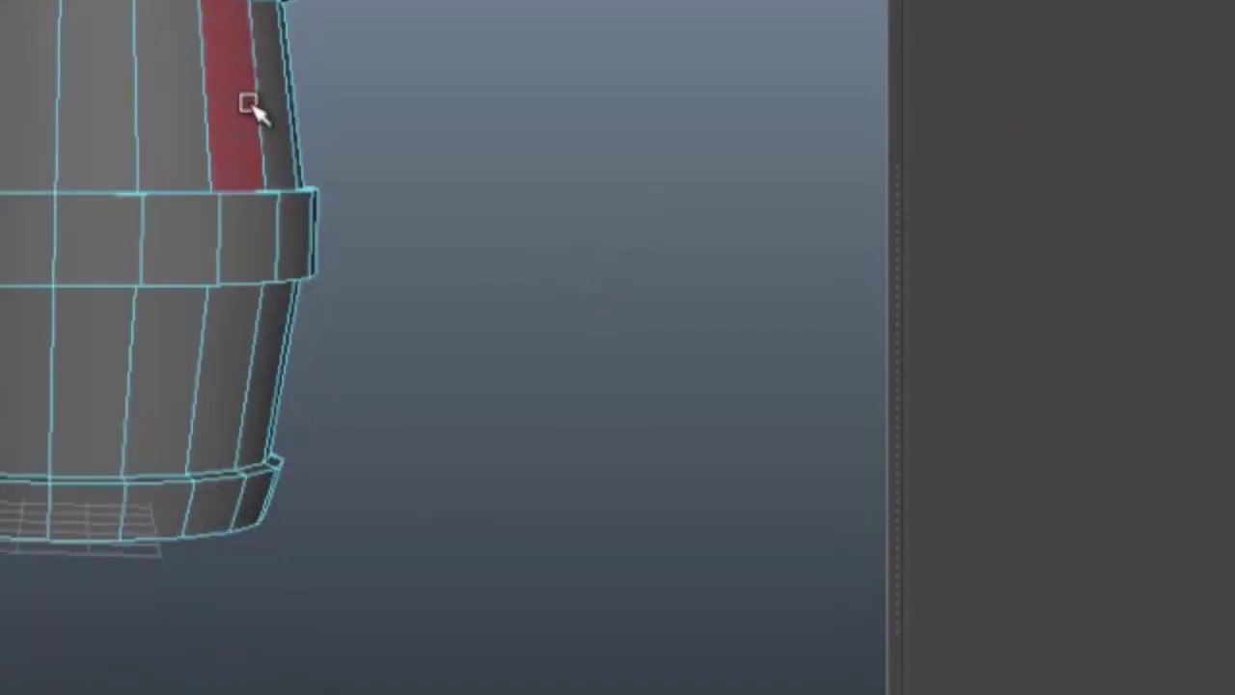
Select the face ring between the top and middle bands of the duplicated barrel and delete it
right_click_drag(251, 105, 269, 207)
right_click(518, 199)
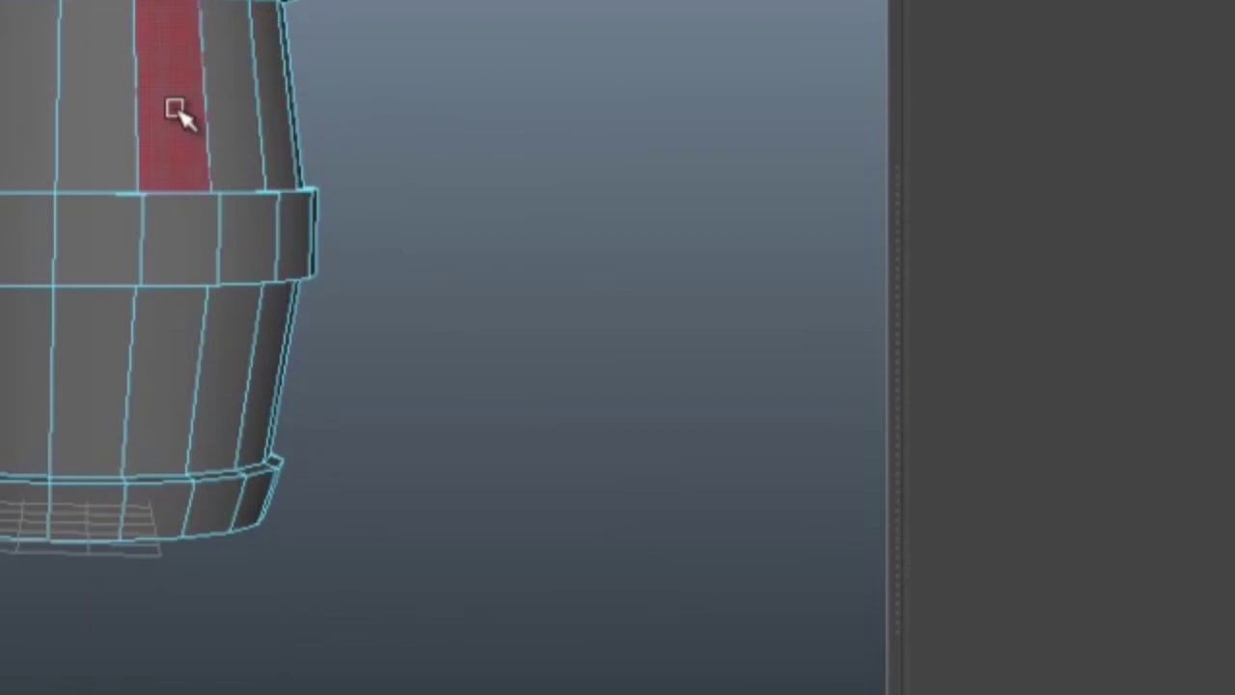
right_click_drag(176, 110, 193, 207)
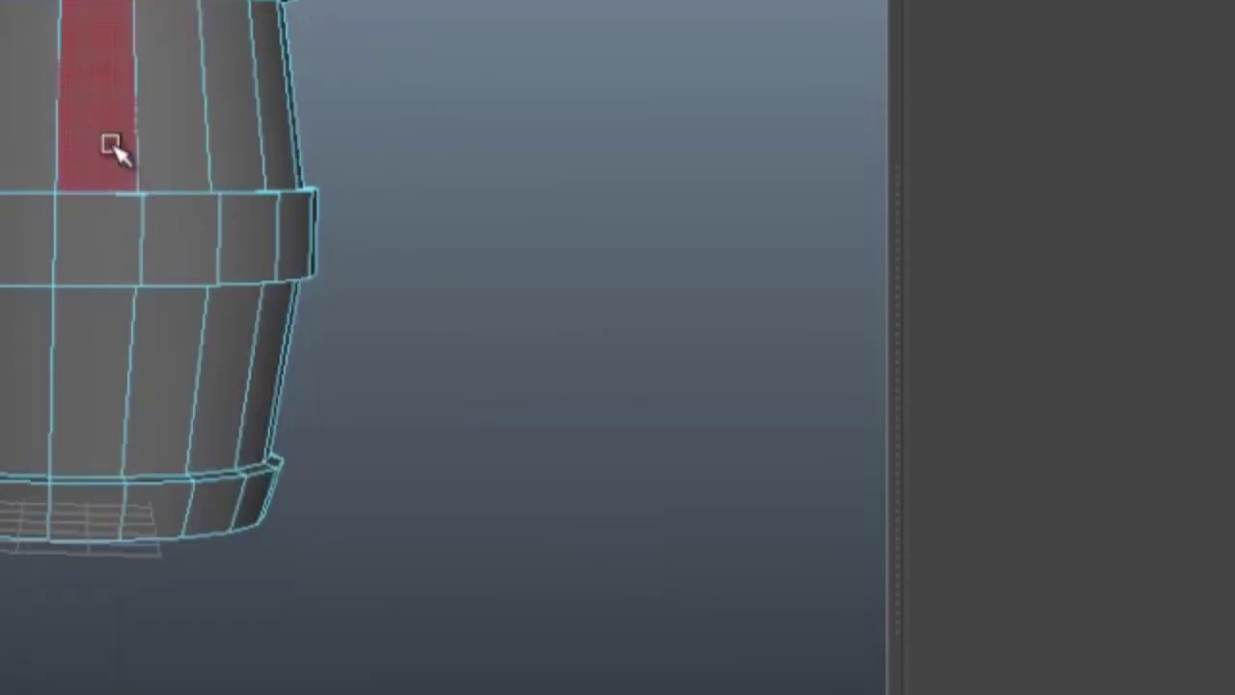
left_click(111, 138)
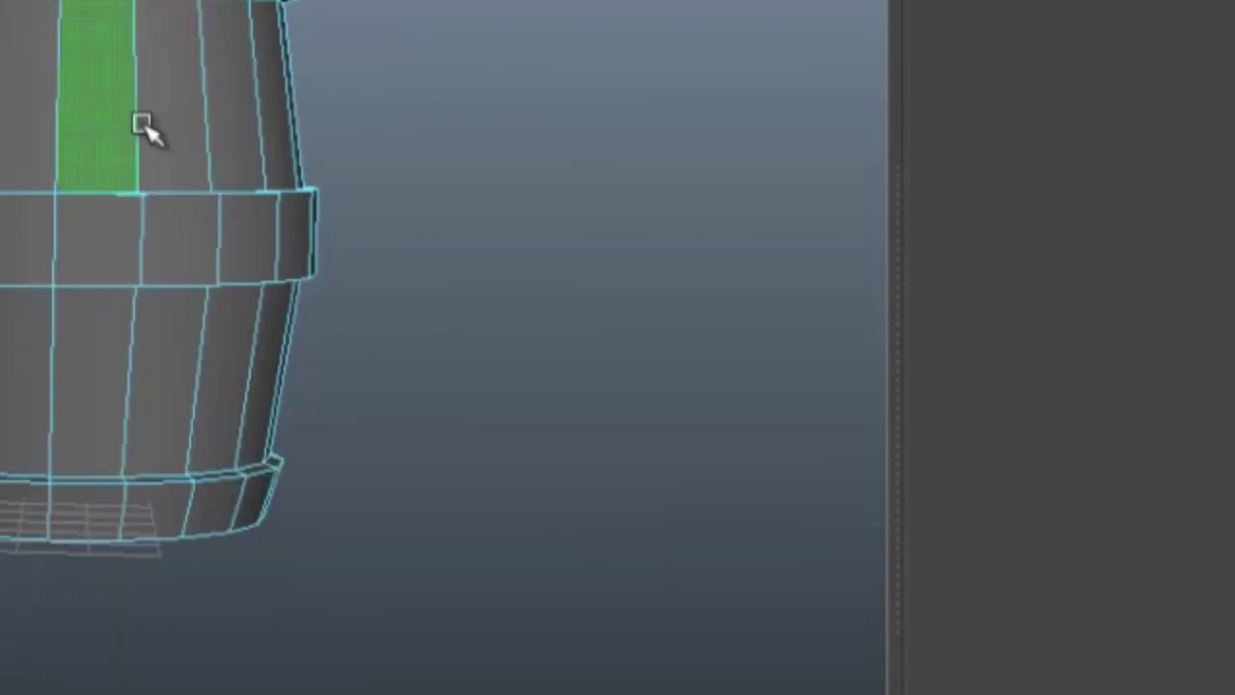
double_click(178, 113, "shift")
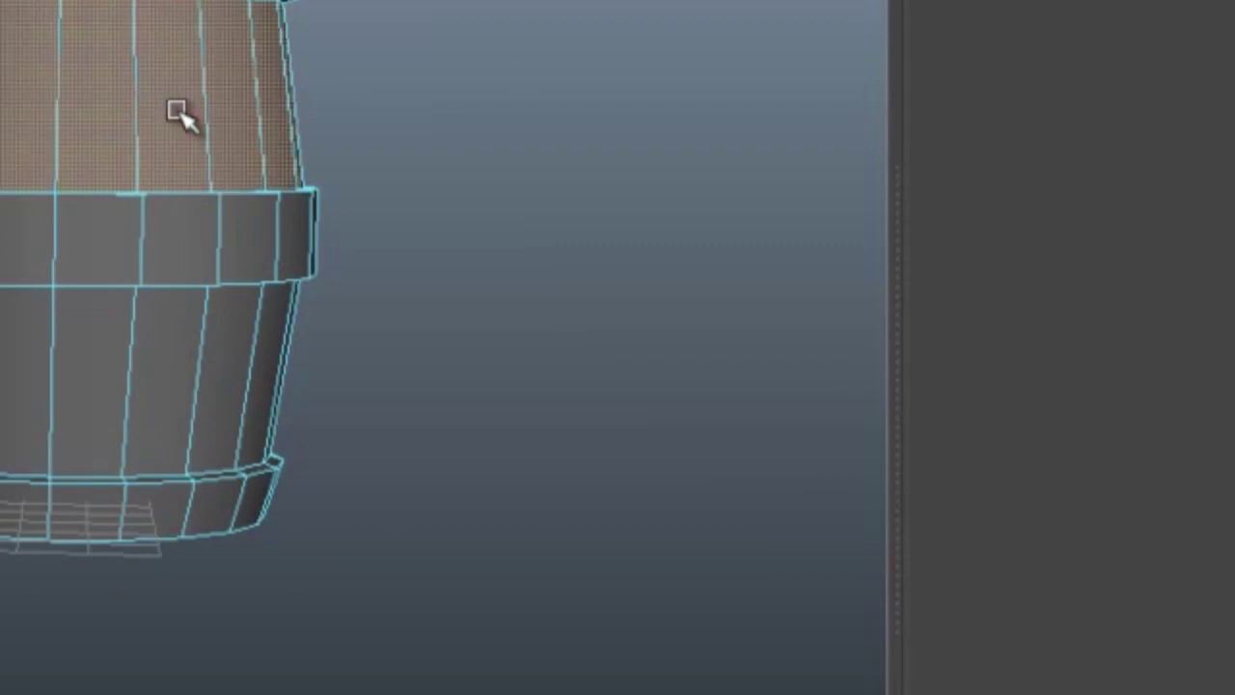
key("Delete")
Delete the face ring between the middle and bottom bands, along with the triangular faces of the top cap
left_click(24, 345)
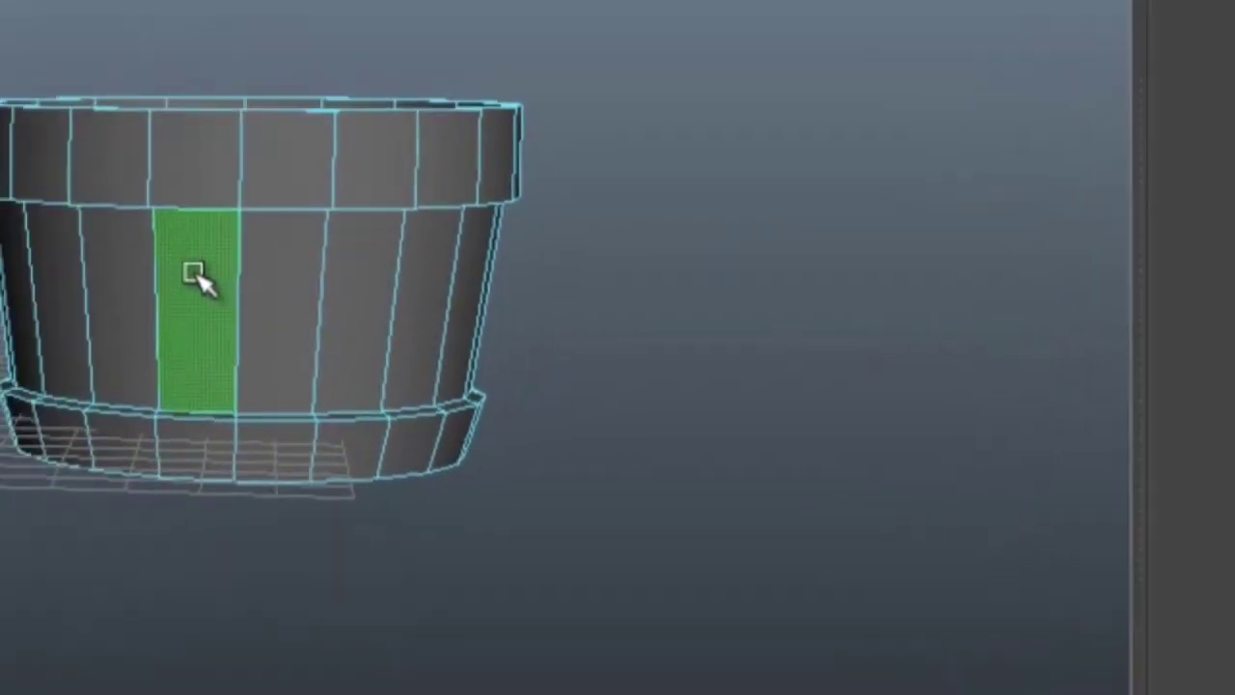
double_click(273, 303, "shift")
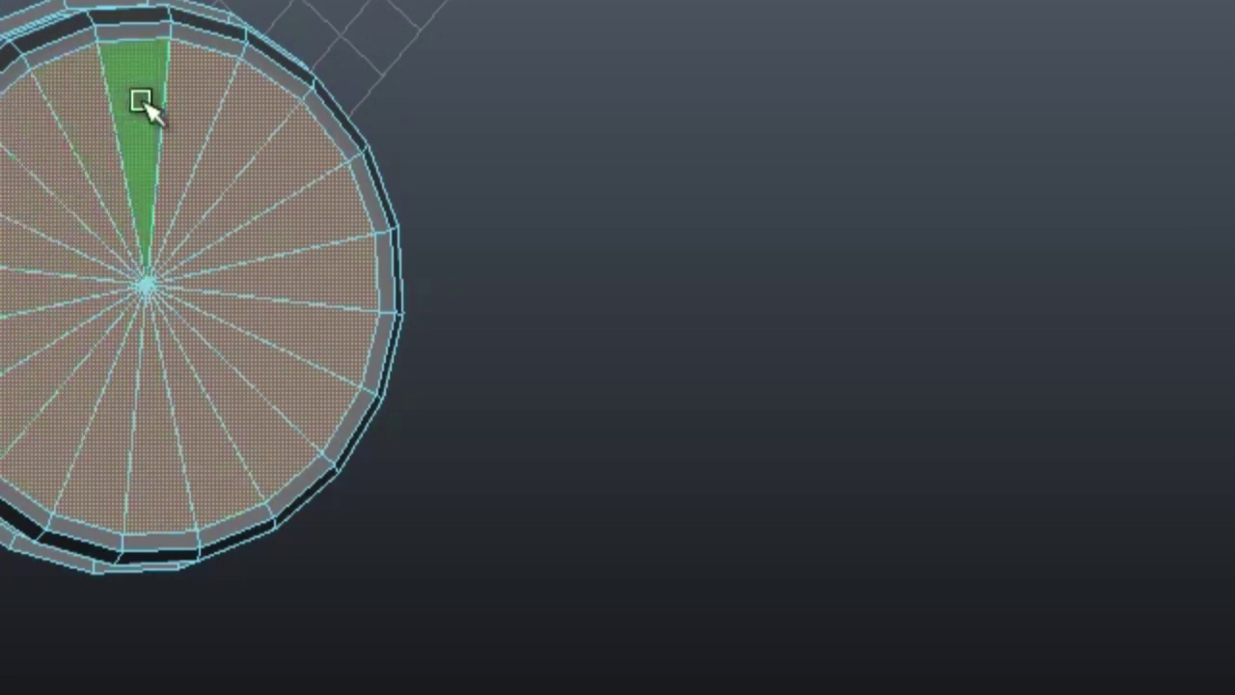
key("Delete")
Select all the triangular faces of the duplicate's bottom cap and delete them, leaving only the three bands
left_click_drag(642, 91, 770, 221, "alt")
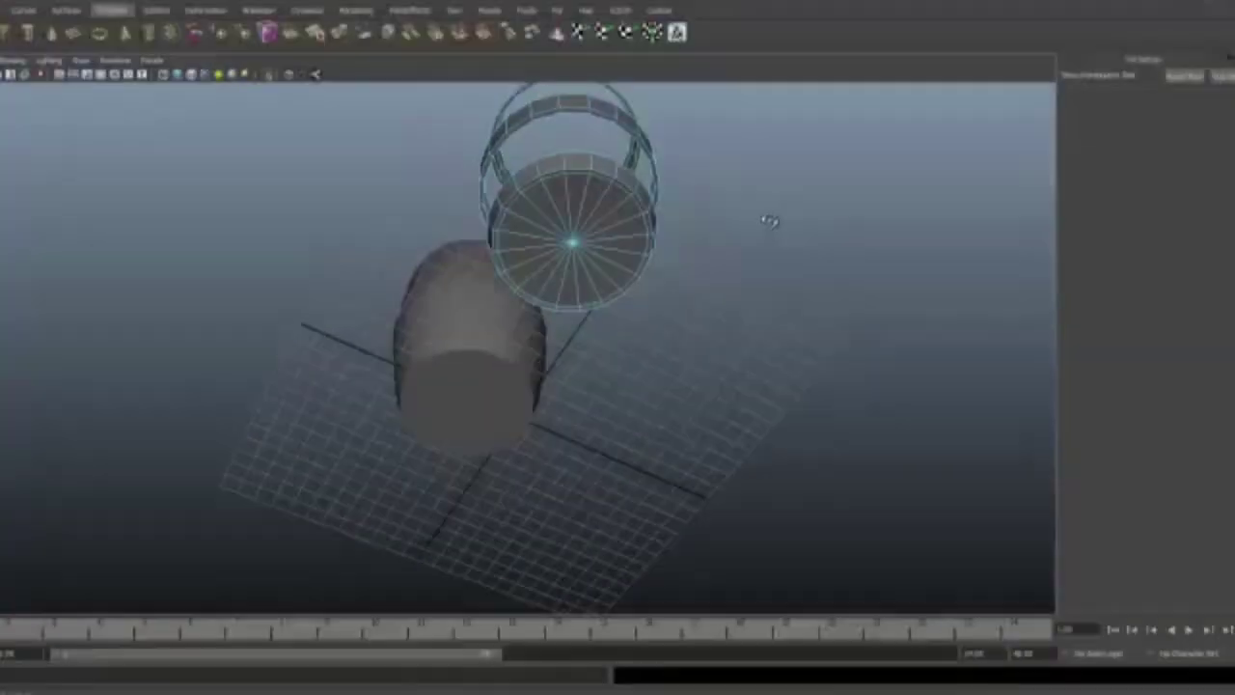
left_click(579, 192)
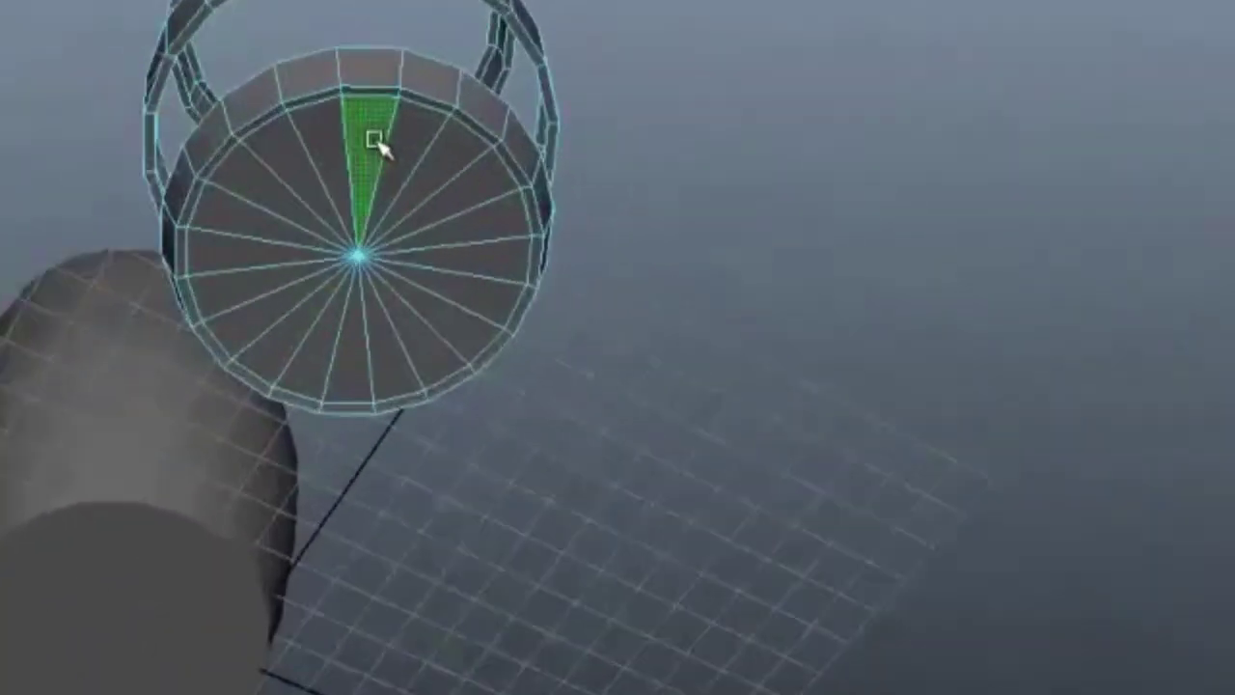
left_click(399, 147, "shift")
left_click(468, 210, "shift")
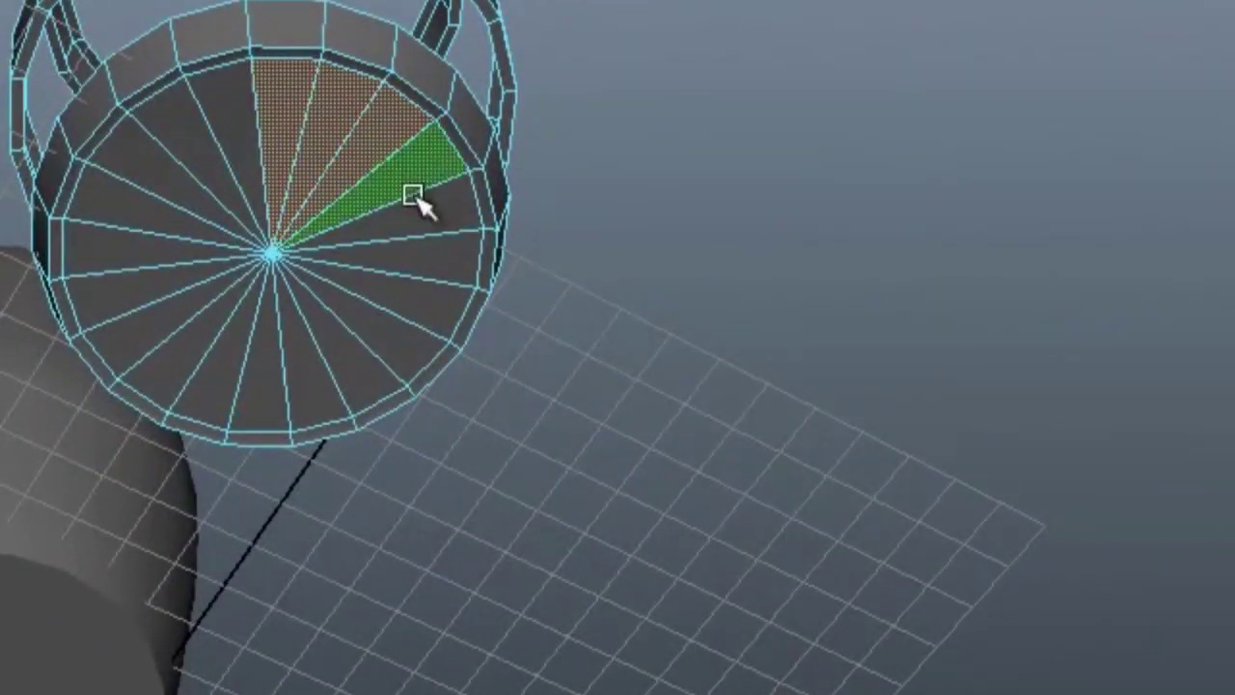
left_click(428, 256, "shift")
left_click(419, 309, "shift")
left_click(399, 336, "shift")
left_click(349, 378, "shift")
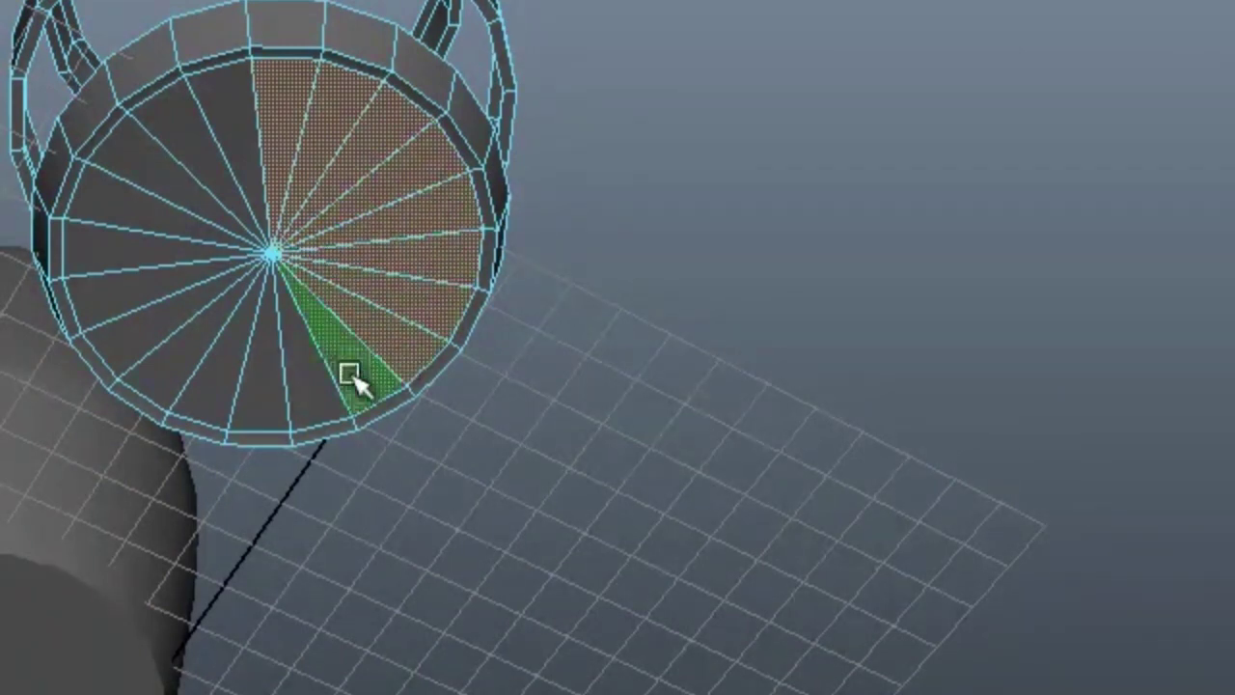
left_click(303, 385, "shift")
left_click(257, 391, "shift")
left_click(214, 386, "shift")
left_click(157, 365, "shift")
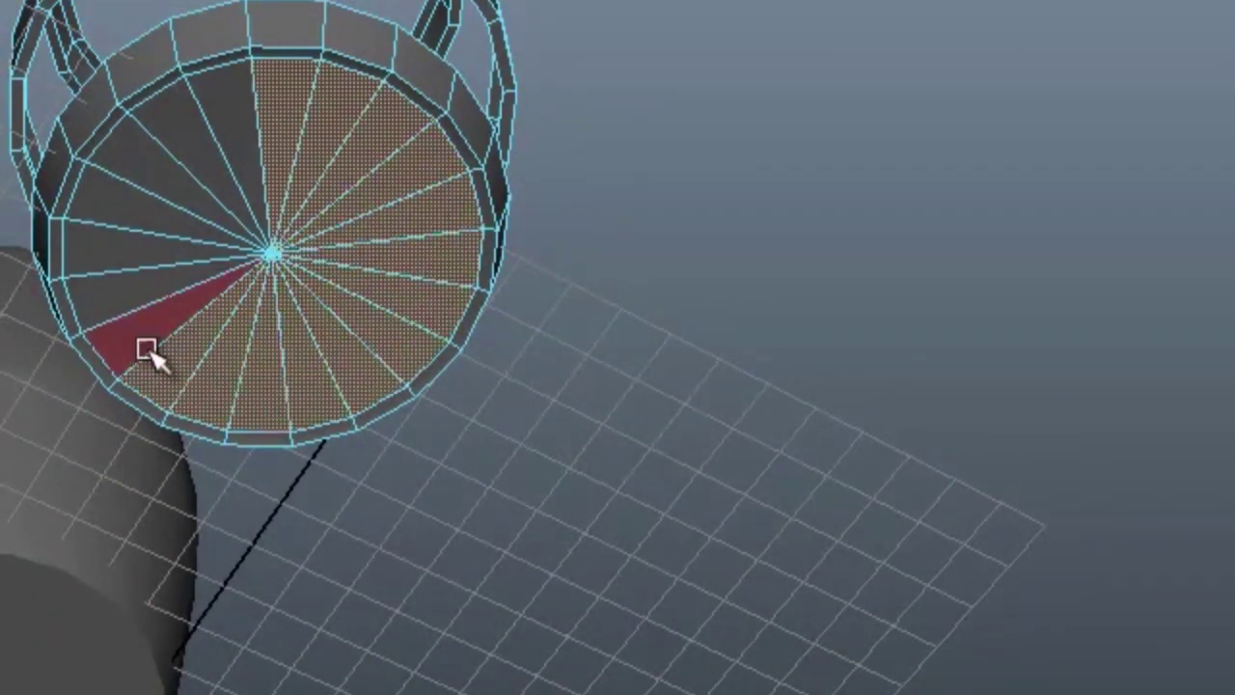
left_click(145, 349, "shift")
left_click(124, 310, "shift")
left_click(119, 248, "shift")
left_click(125, 199, "shift")
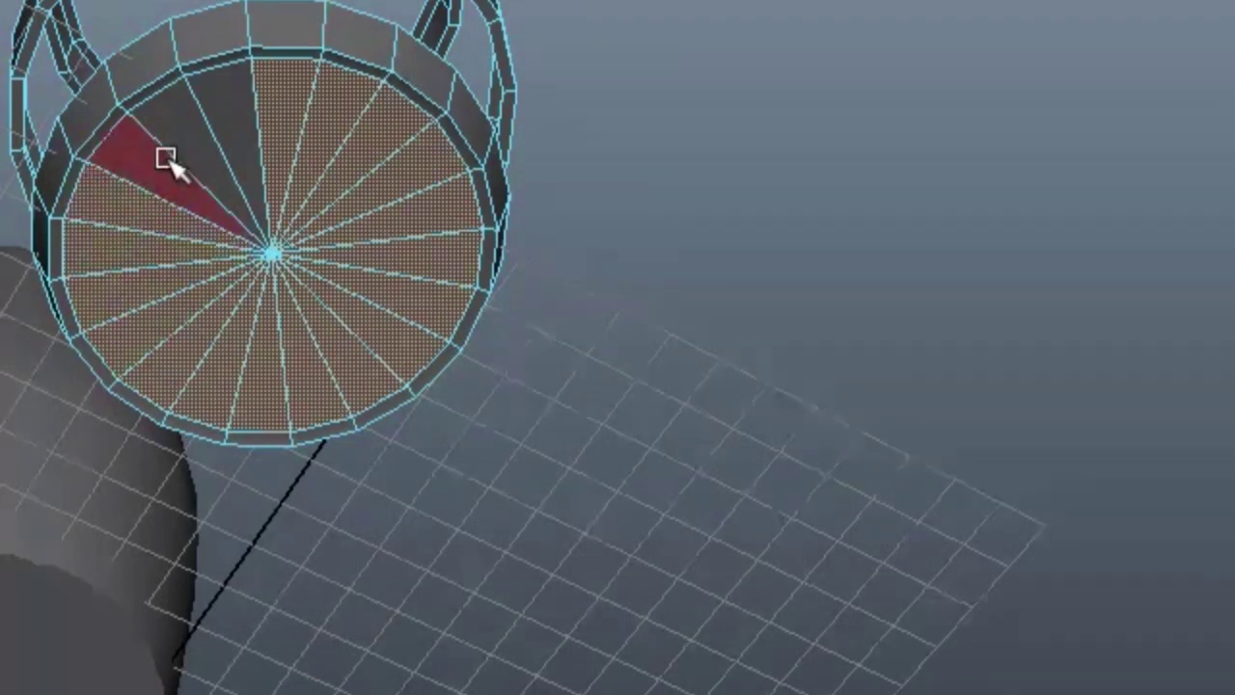
left_click(166, 157, "shift")
left_click(193, 132, "shift")
left_click(226, 130, "shift")
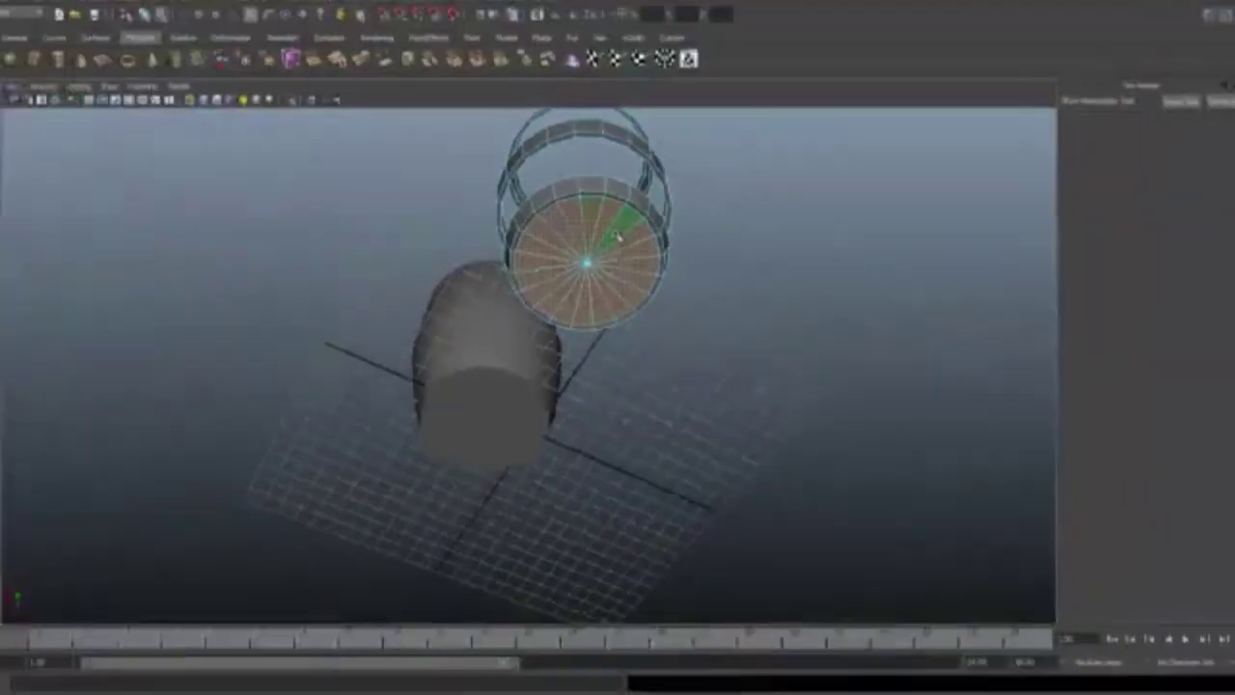
key("Delete")
Select the original barrel in object mode and display its transform attributes
left_click_drag(791, 260, 898, 328, "alt")
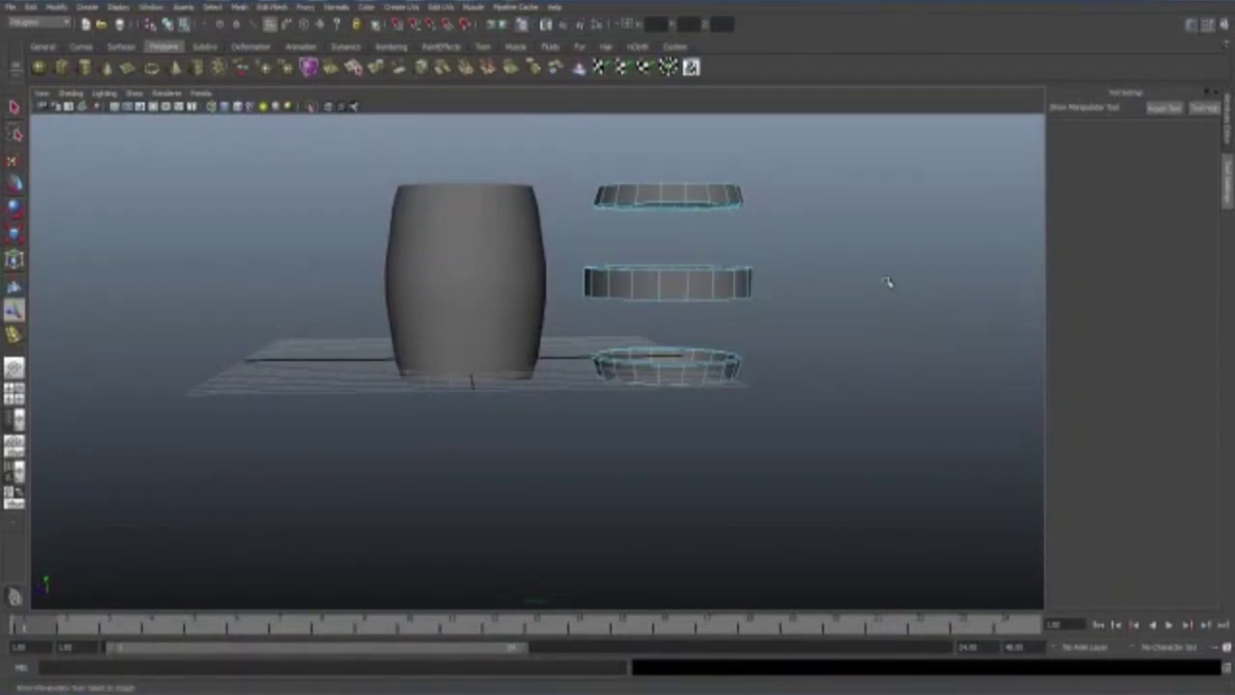
left_click(504, 225)
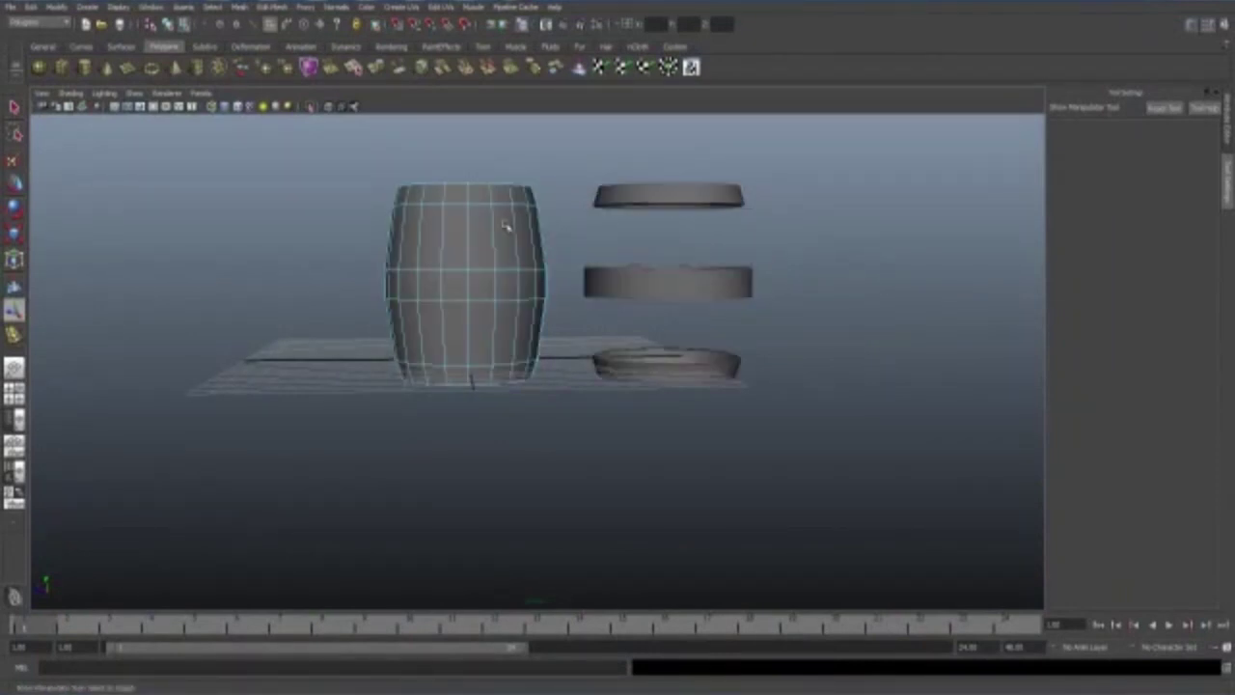
right_click_drag(503, 225, 569, 216)
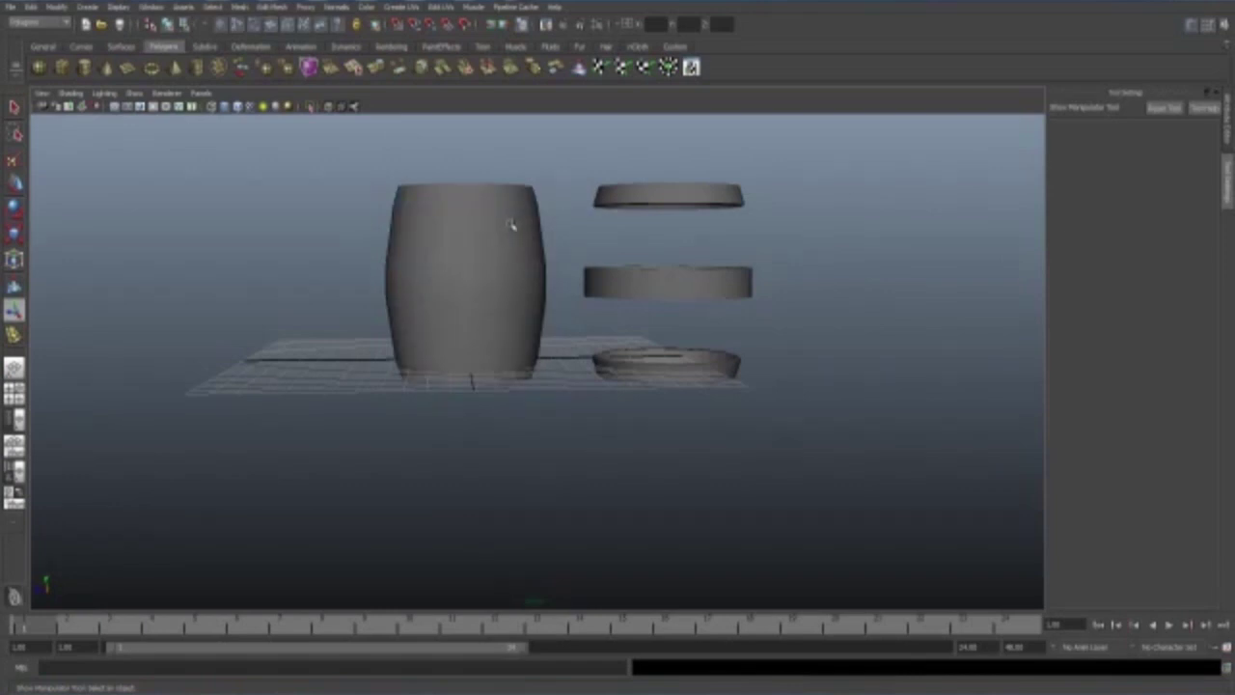
left_click(511, 225)
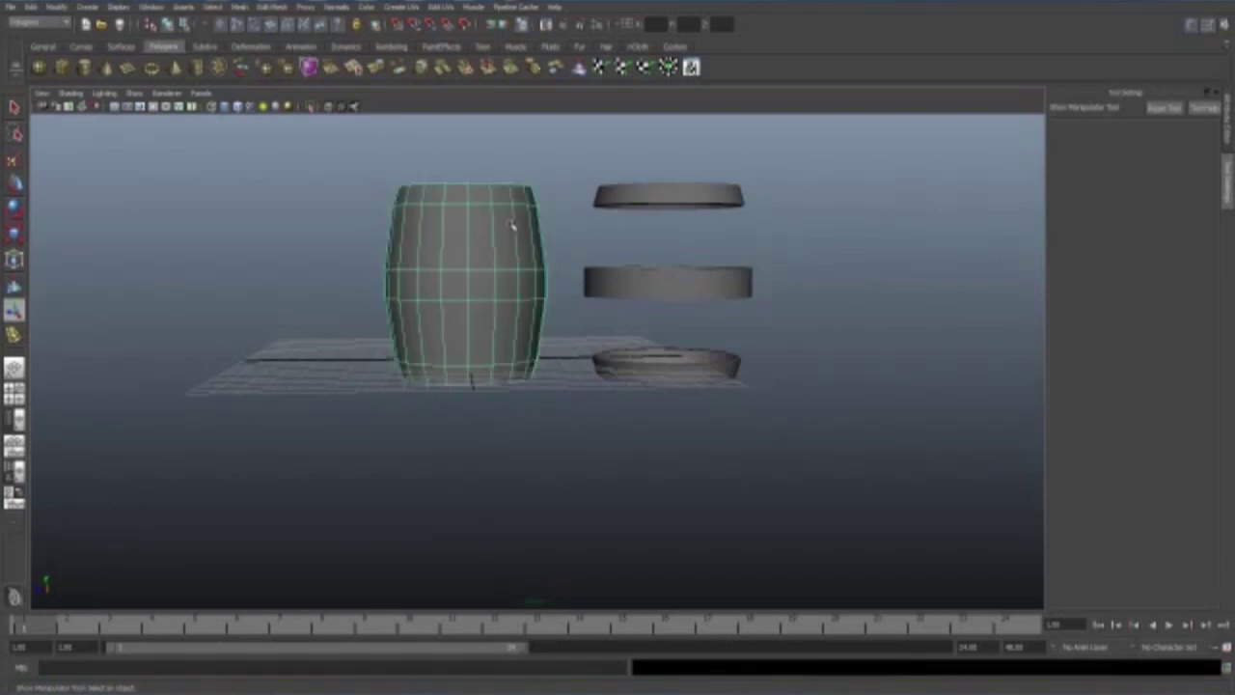
left_click(1228, 131)
left_click(974, 133)
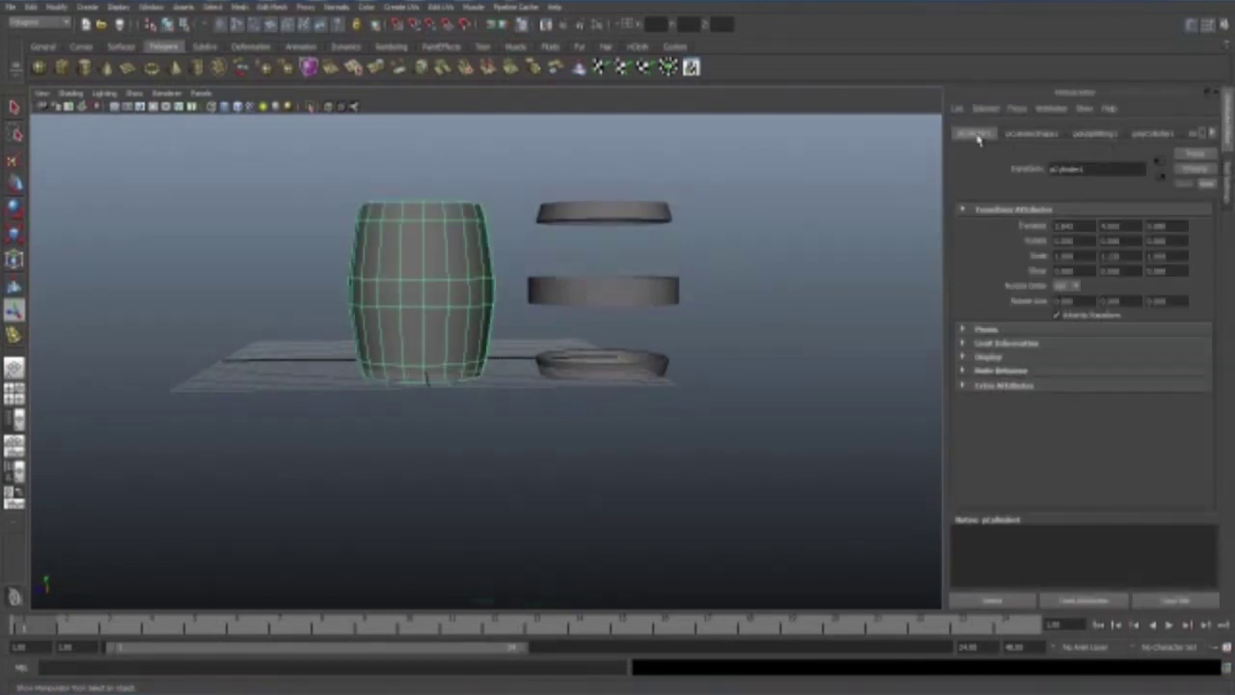
Match the bands' Translate X to the original barrel's value of 2.843
left_click_drag(1078, 225, 1044, 233)
left_click(655, 213)
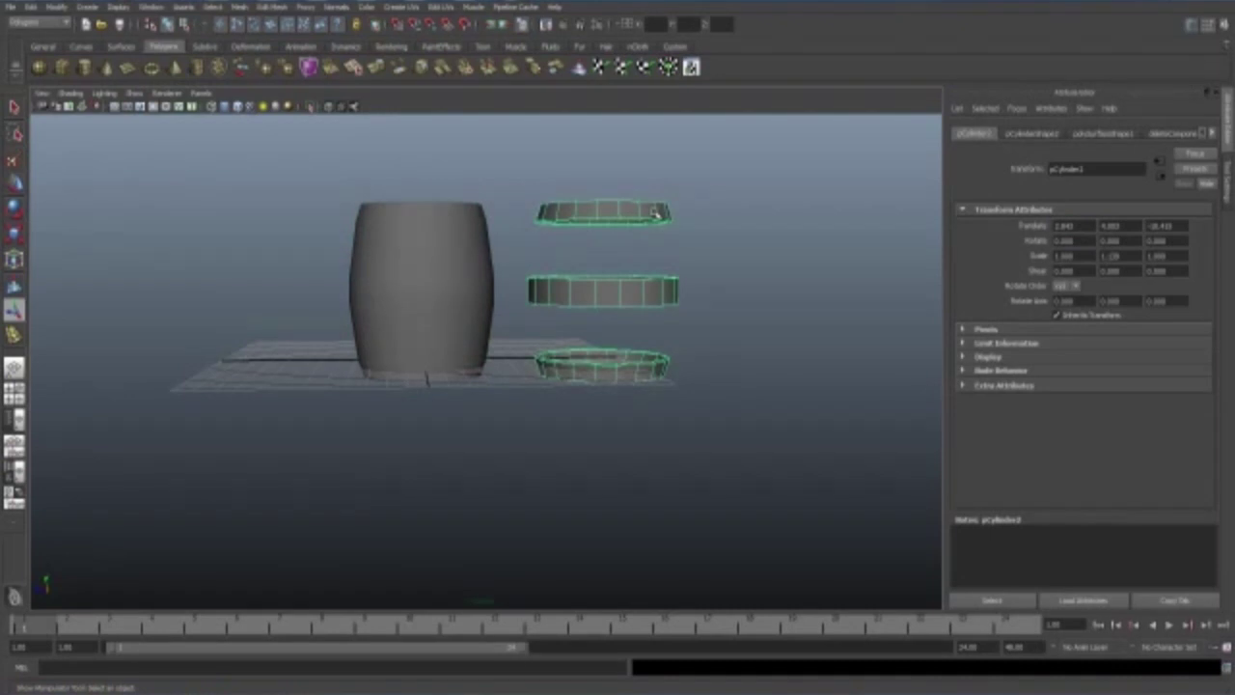
left_click(457, 237)
left_click(628, 224)
left_click(1068, 226)
Align the bands with the barrel by setting their Translate Y to 4.003 and Translate Z to 0.080
left_click(474, 248)
left_click(1108, 226)
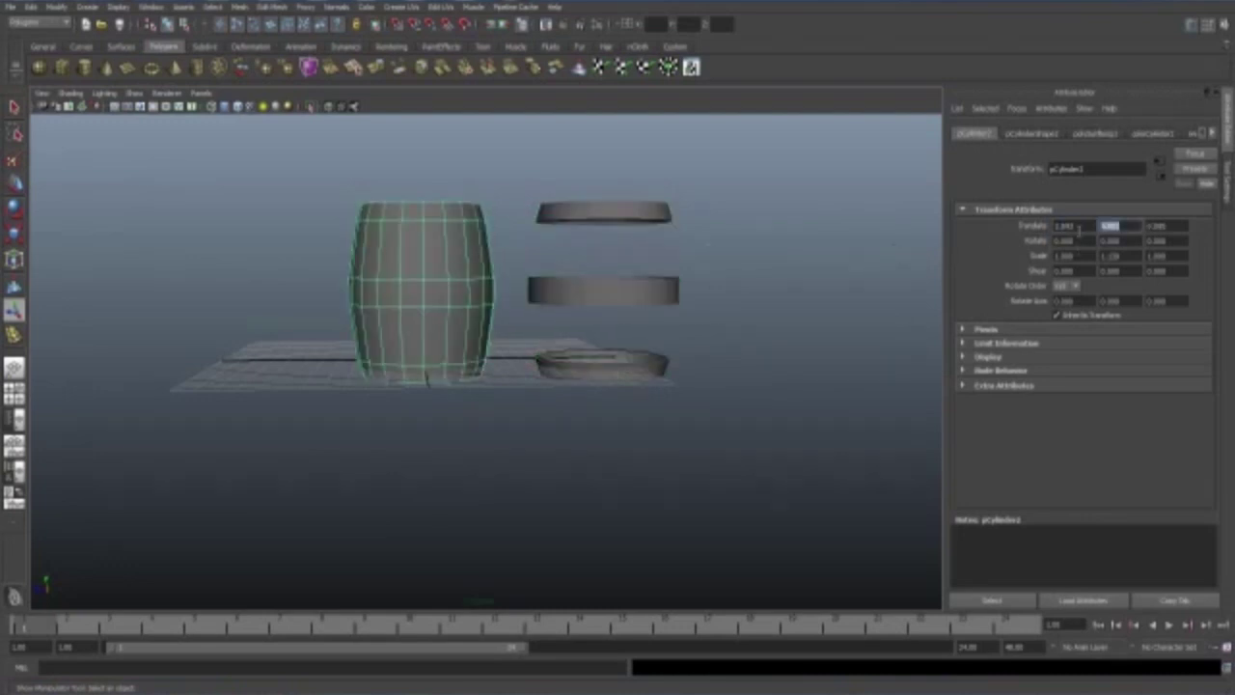
left_click(663, 289)
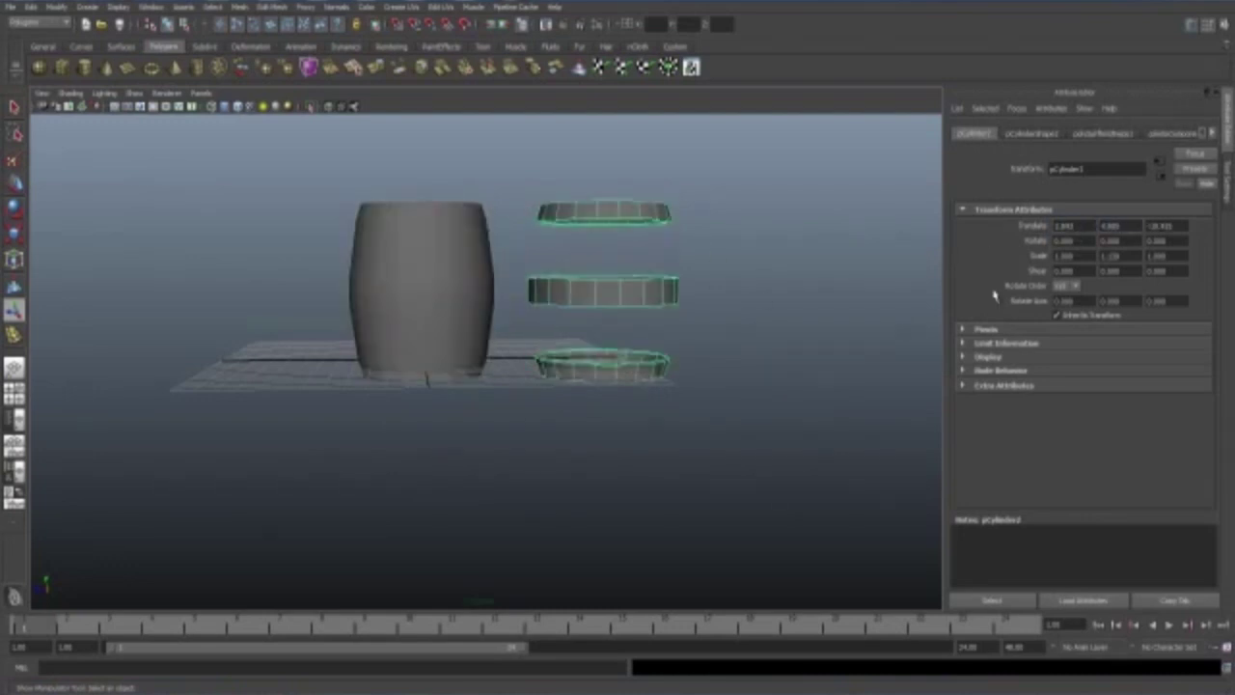
left_click(1124, 228)
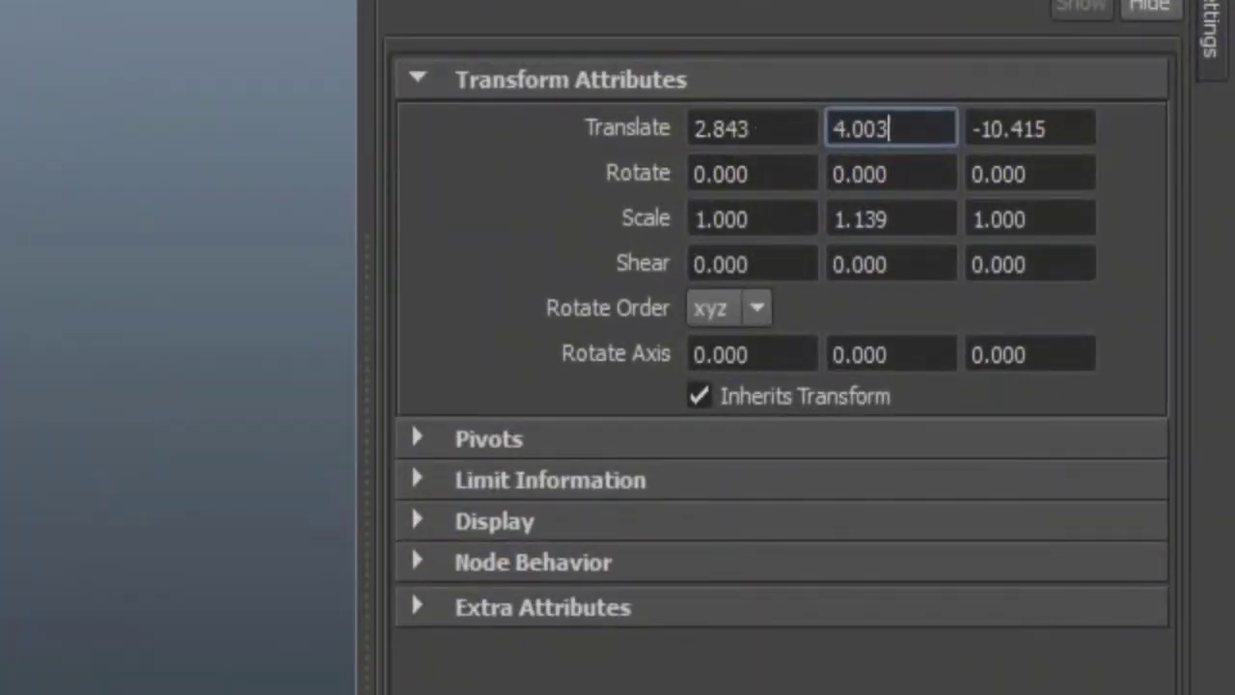
left_click_drag(1059, 135, 879, 120)
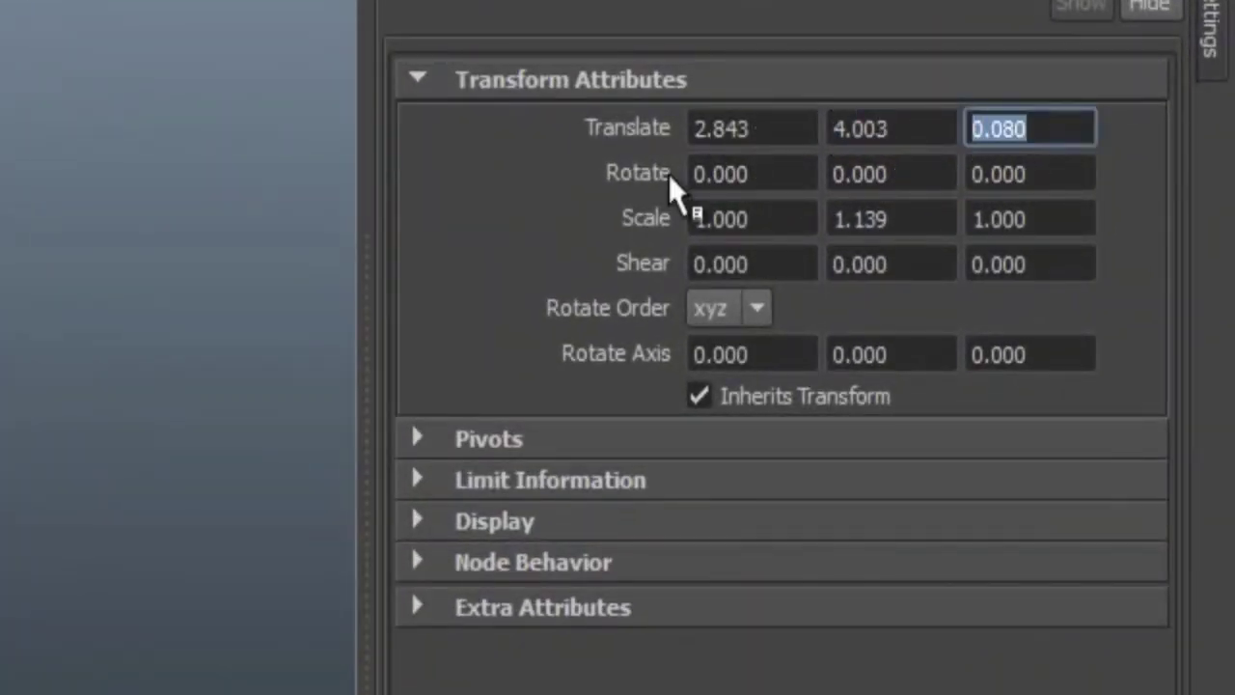
left_click_drag(1058, 125, 872, 125)
type("0.080")
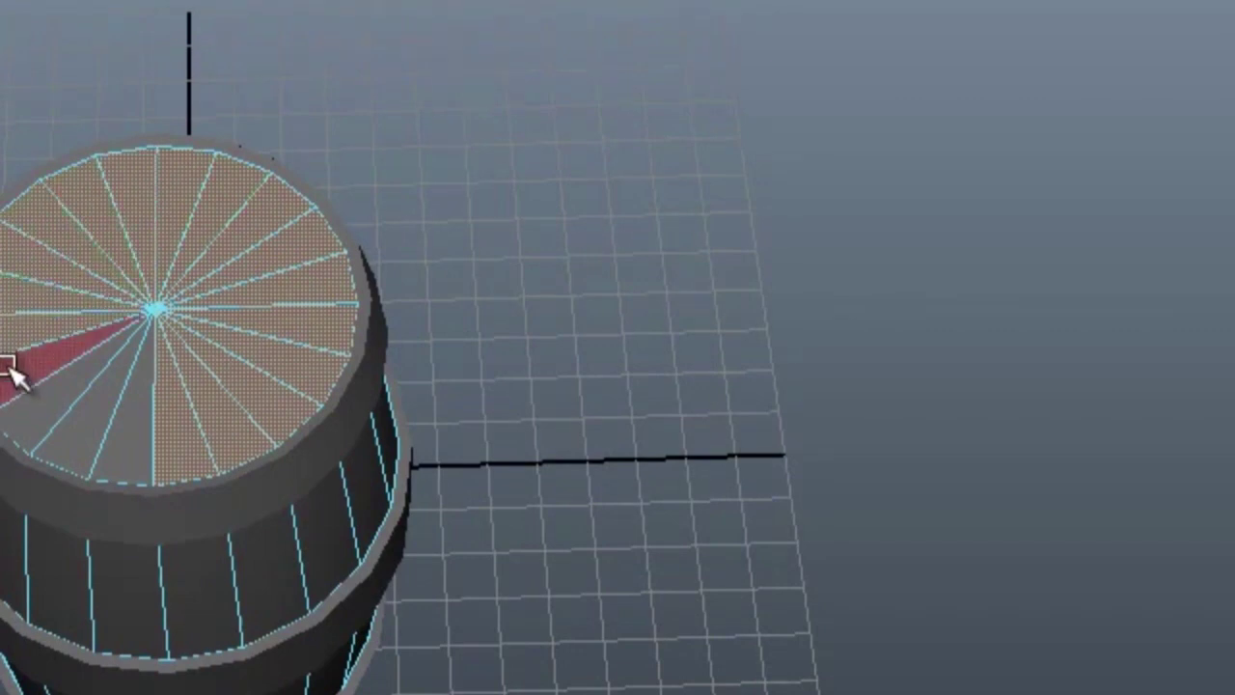
Scale the barrel's top and bottom cap faces slightly closer together vertically so they sit recessed inside the bands
left_click_drag(738, 549, 741, 291, "alt")
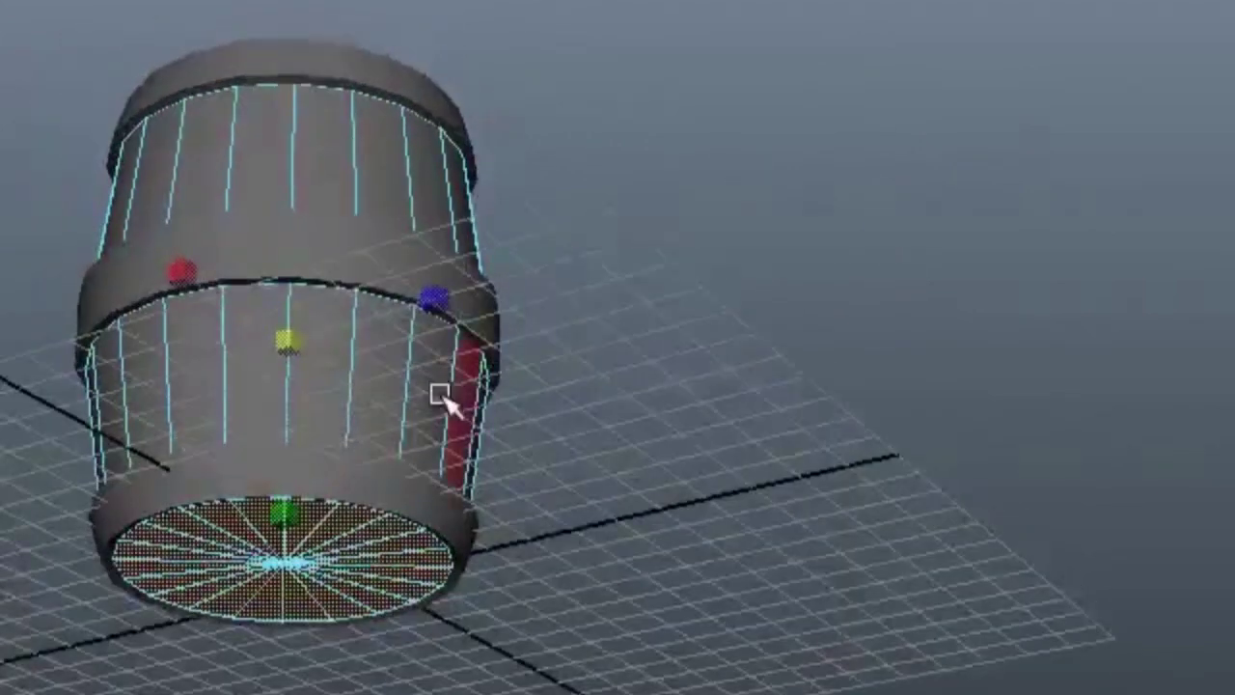
left_click_drag(286, 510, 298, 492)
left_click_drag(687, 206, 924, 375, "alt")
left_click(1075, 188)
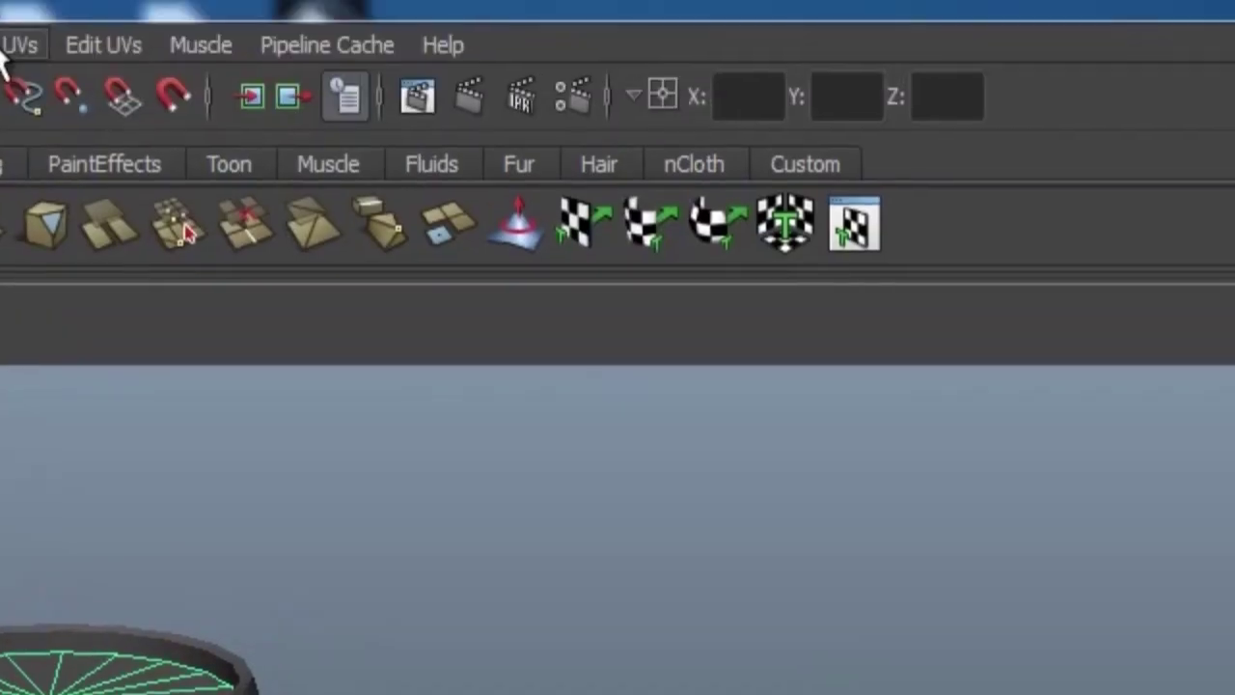
Apply Automatic Mapping to the barrel body to create its UVs
left_click(3, 52)
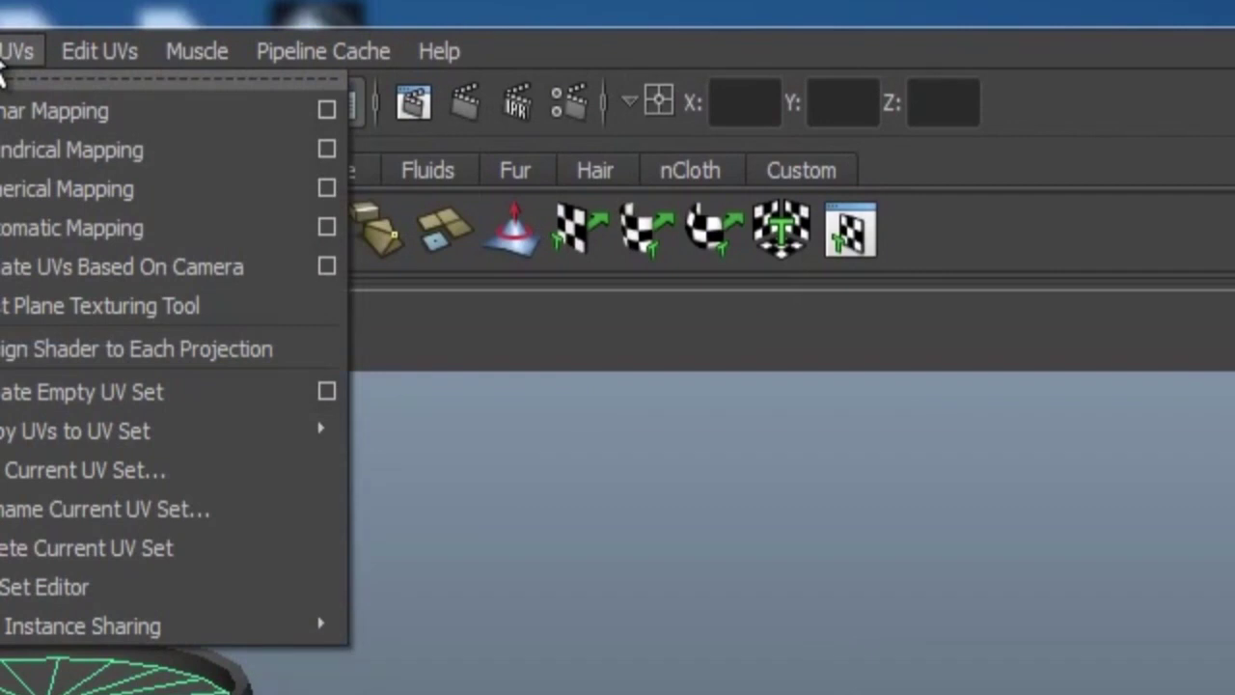
left_click(79, 226)
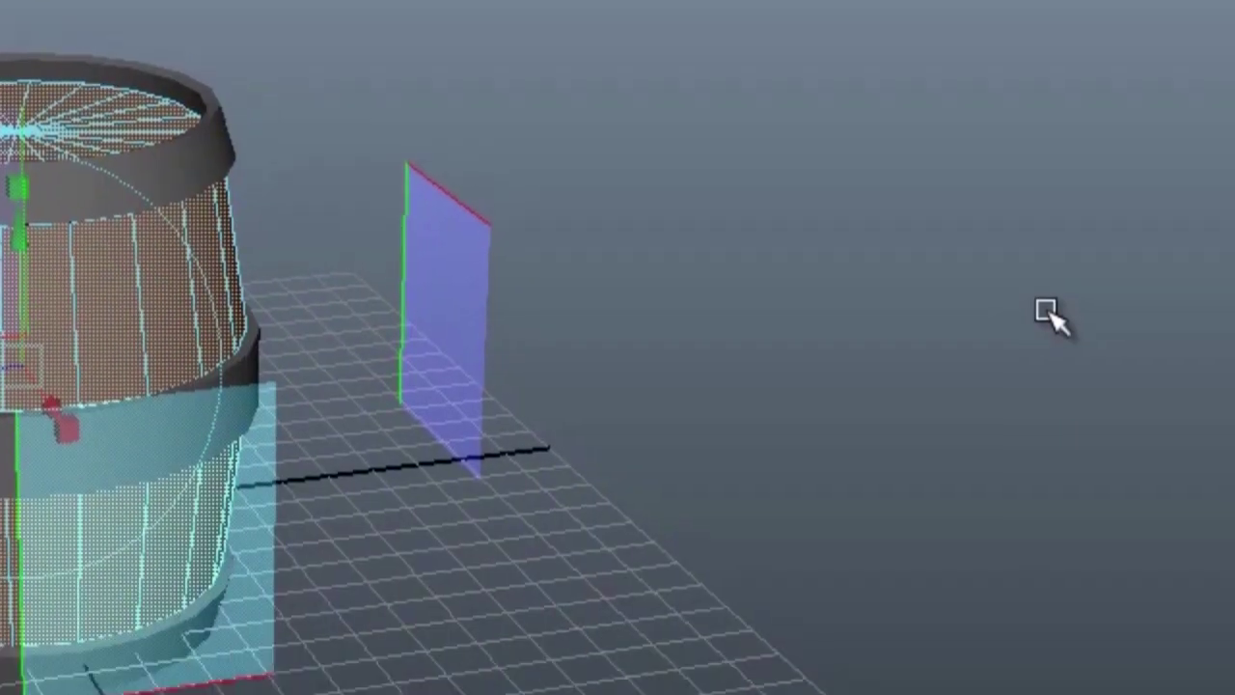
left_click(1044, 309)
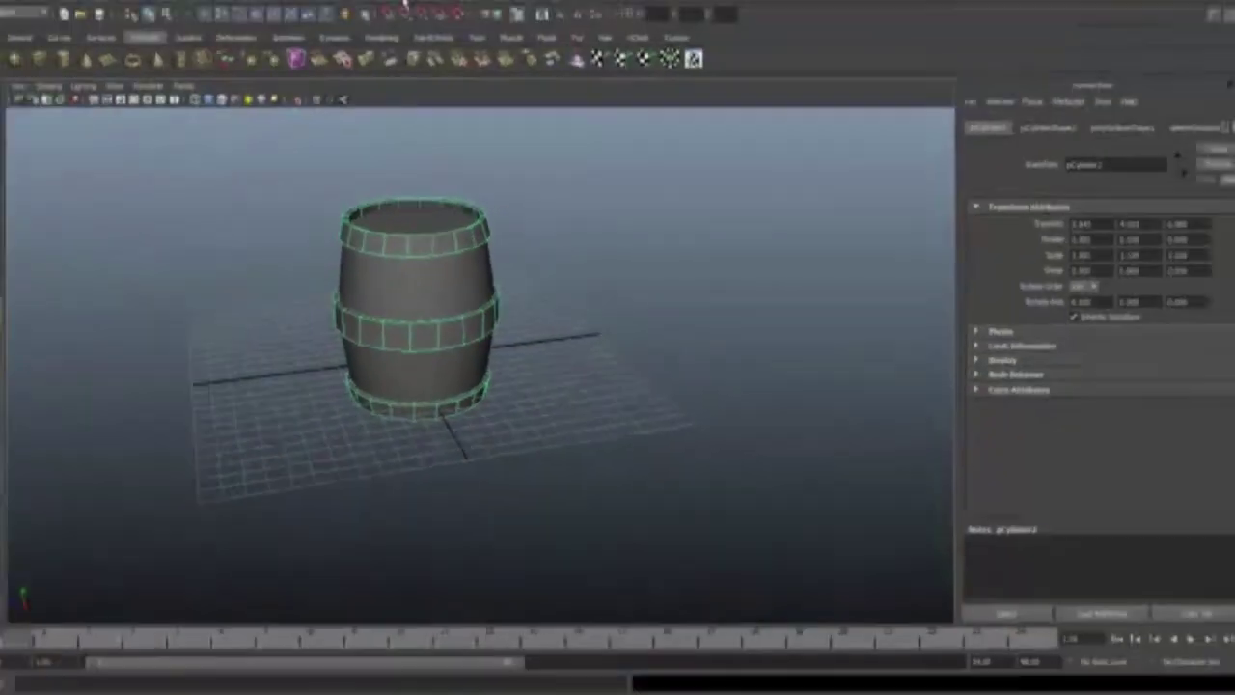
Apply Automatic Mapping to the three bands to create their UVs
left_click(409, 8)
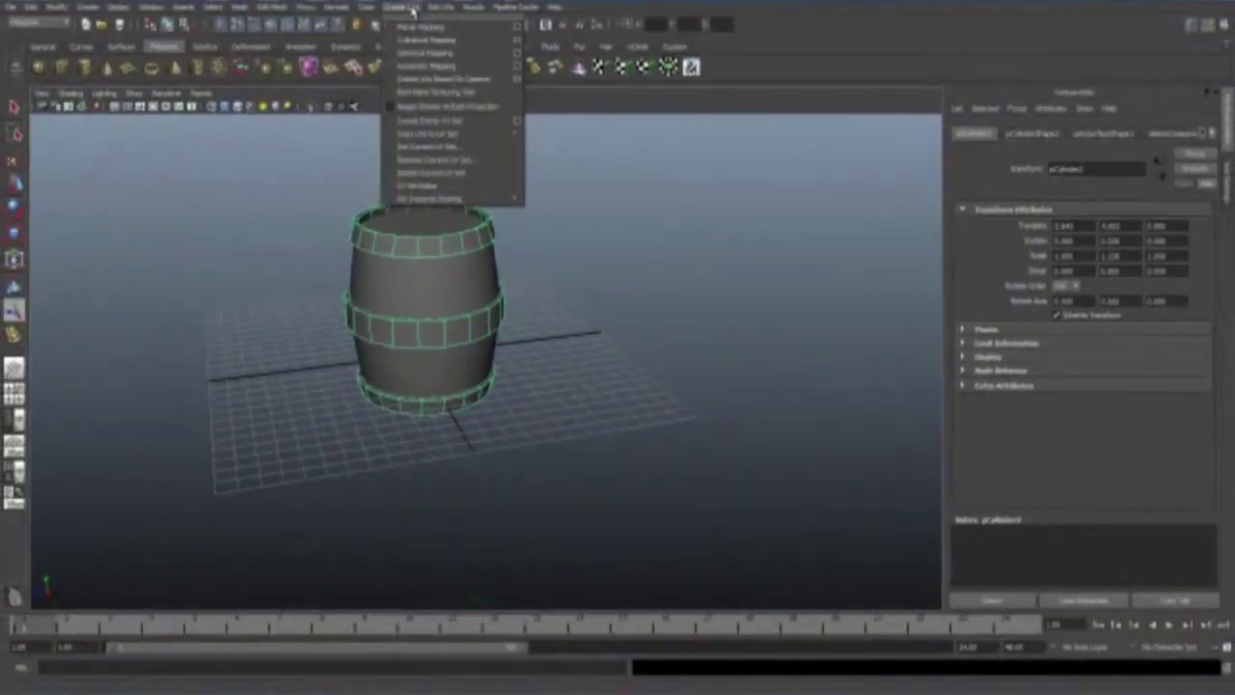
left_click(457, 68)
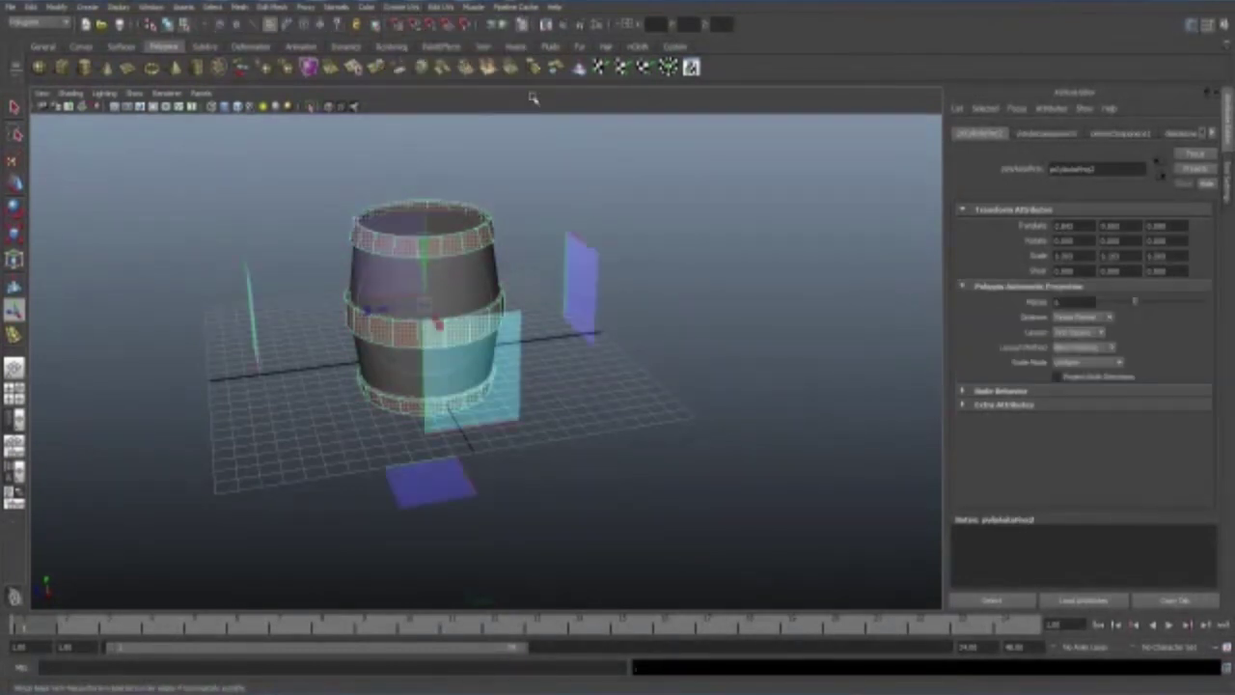
left_click(763, 250)
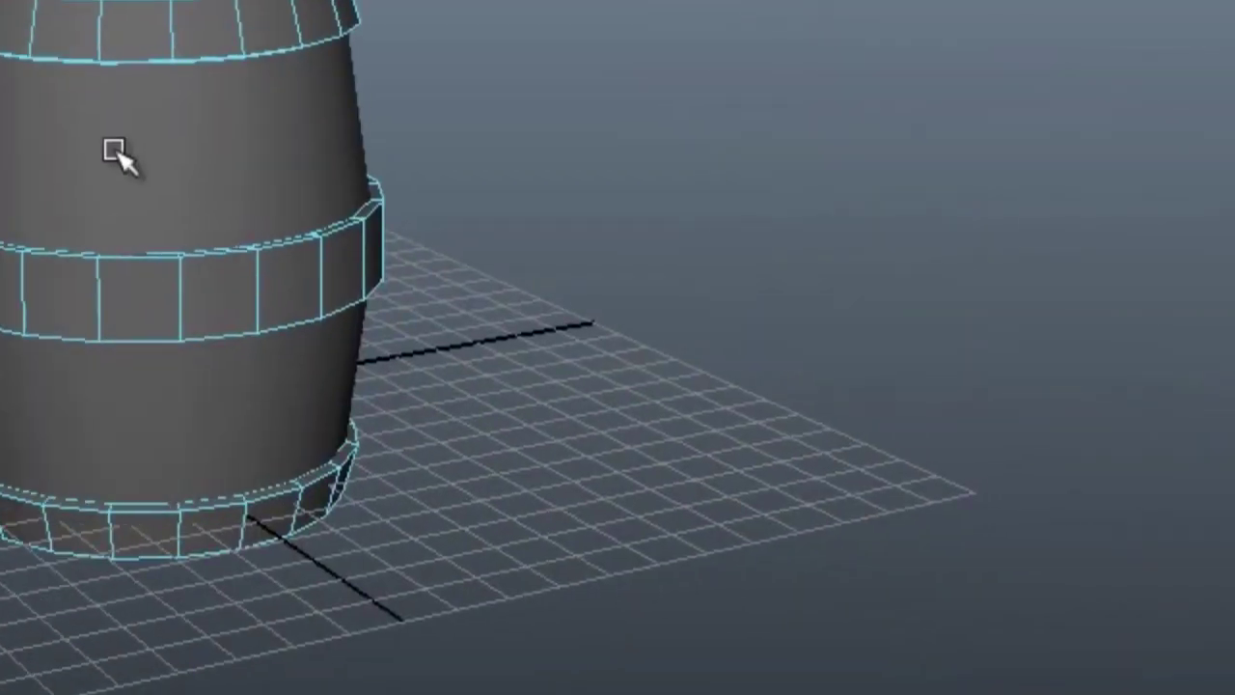
Return to object mode, select the barrel body and assign a new Lambert material to it
right_click_drag(125, 154, 249, 122)
left_click(238, 128)
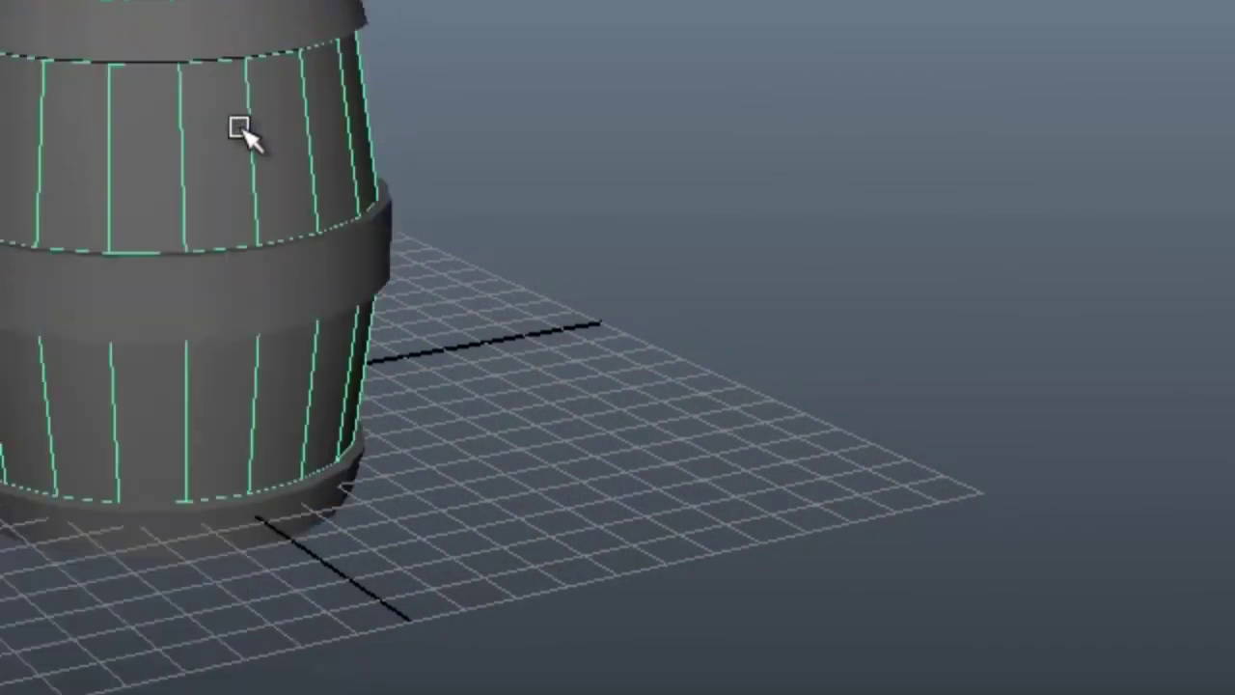
left_click(262, 32)
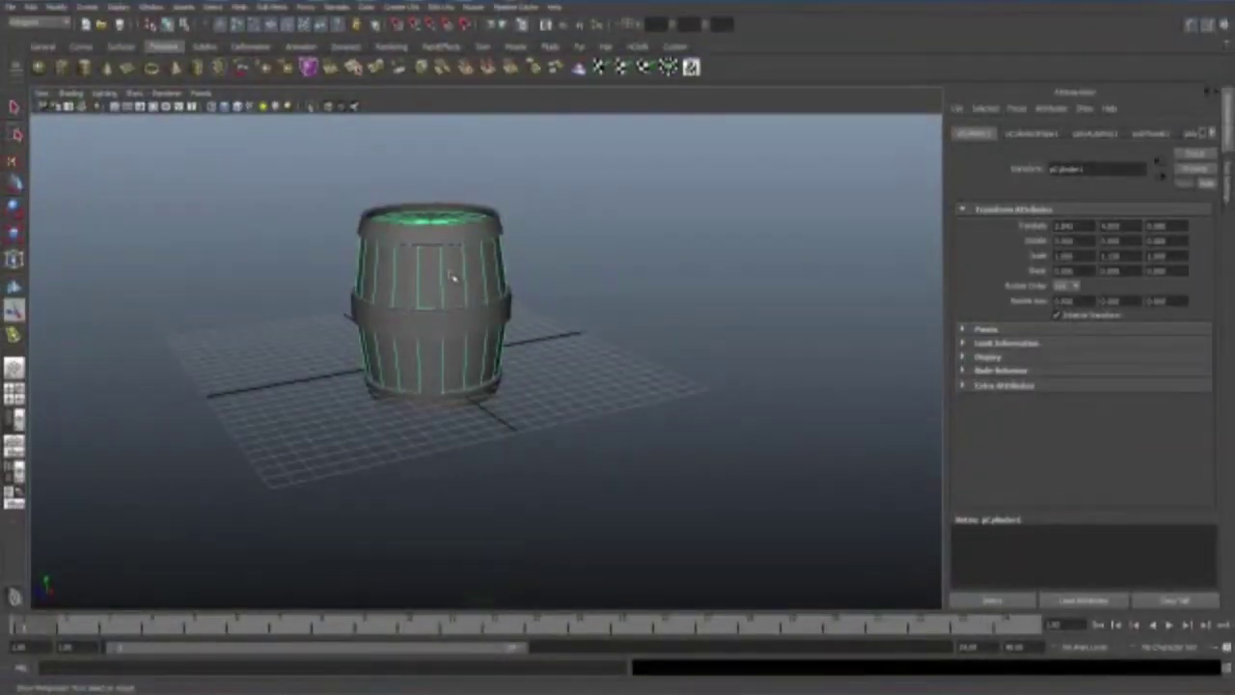
right_click_drag(452, 278, 467, 470)
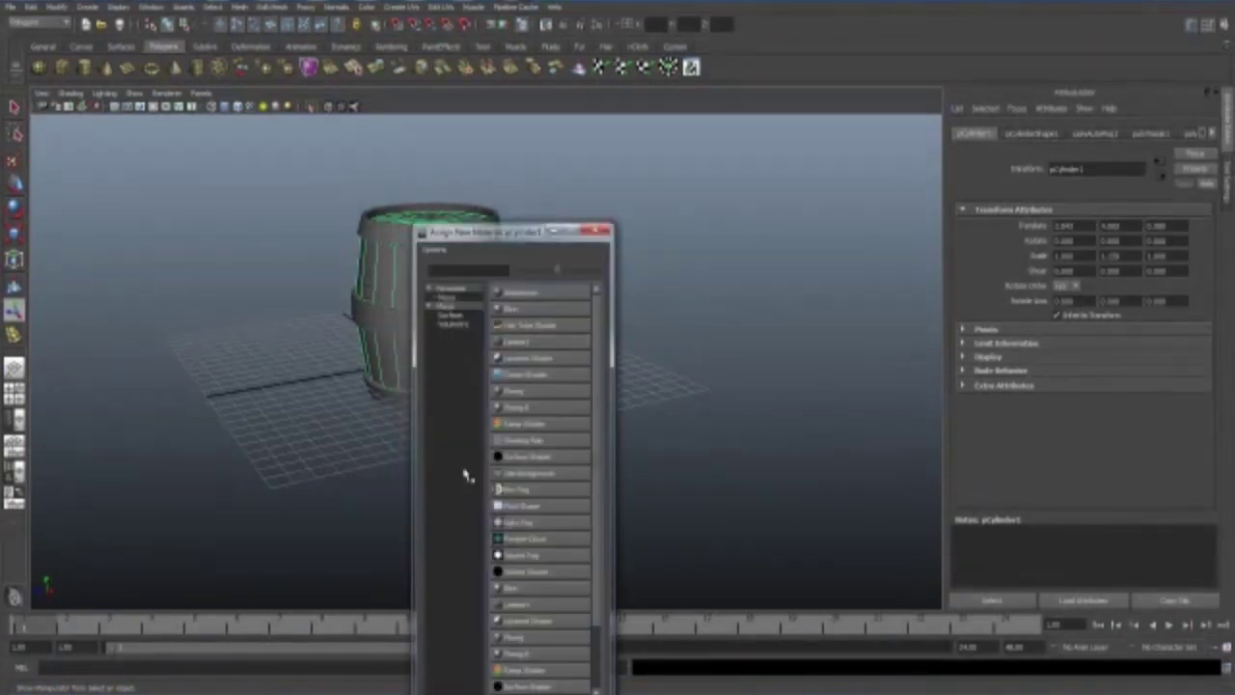
left_click(530, 345)
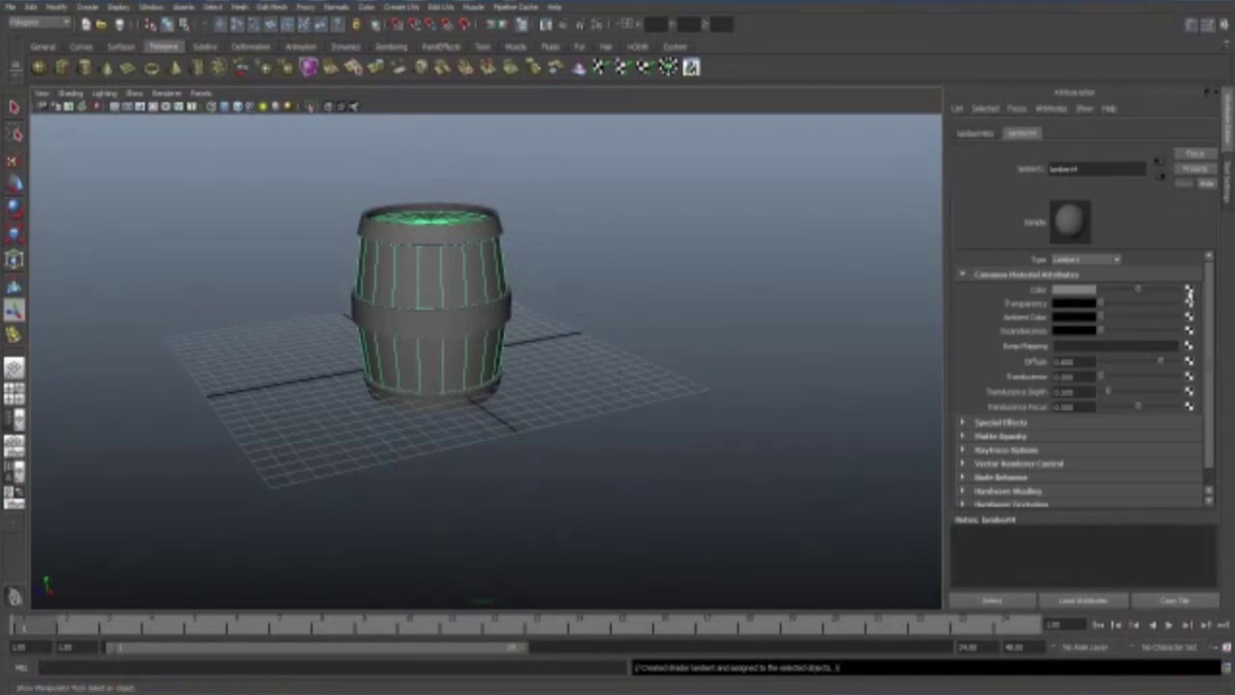
Connect a File texture to the body material's Color and load barreltex.jpg as its image
left_click(1189, 292)
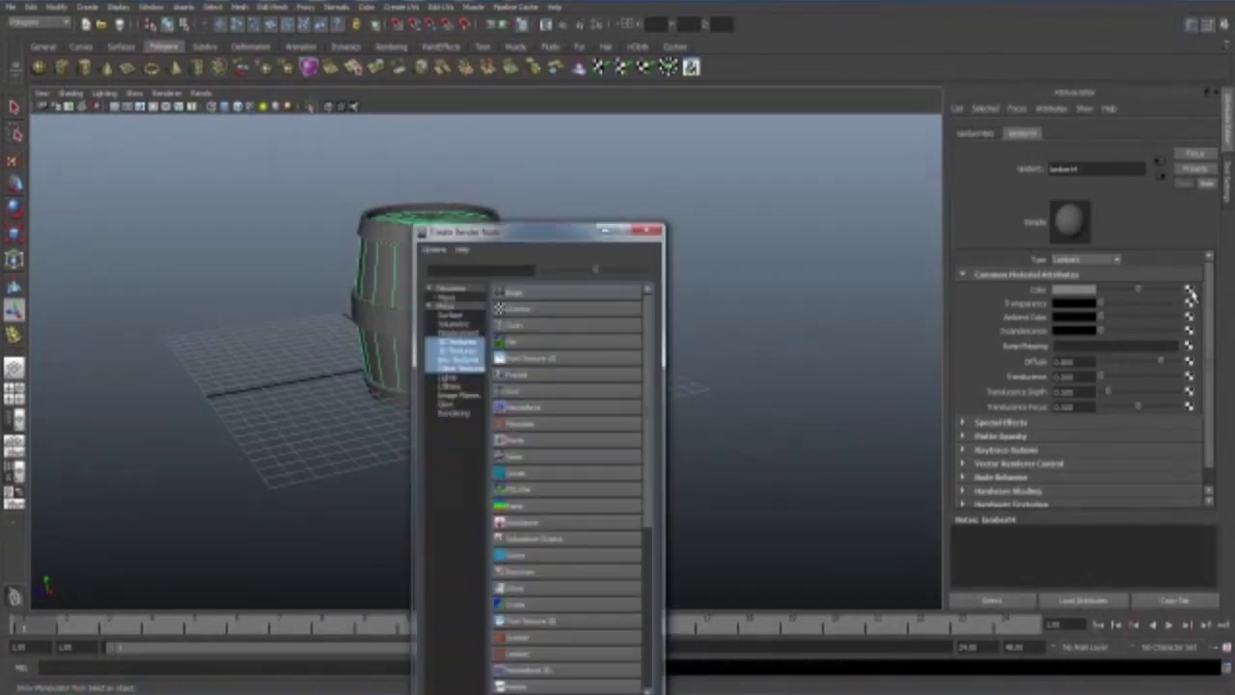
left_click(514, 344)
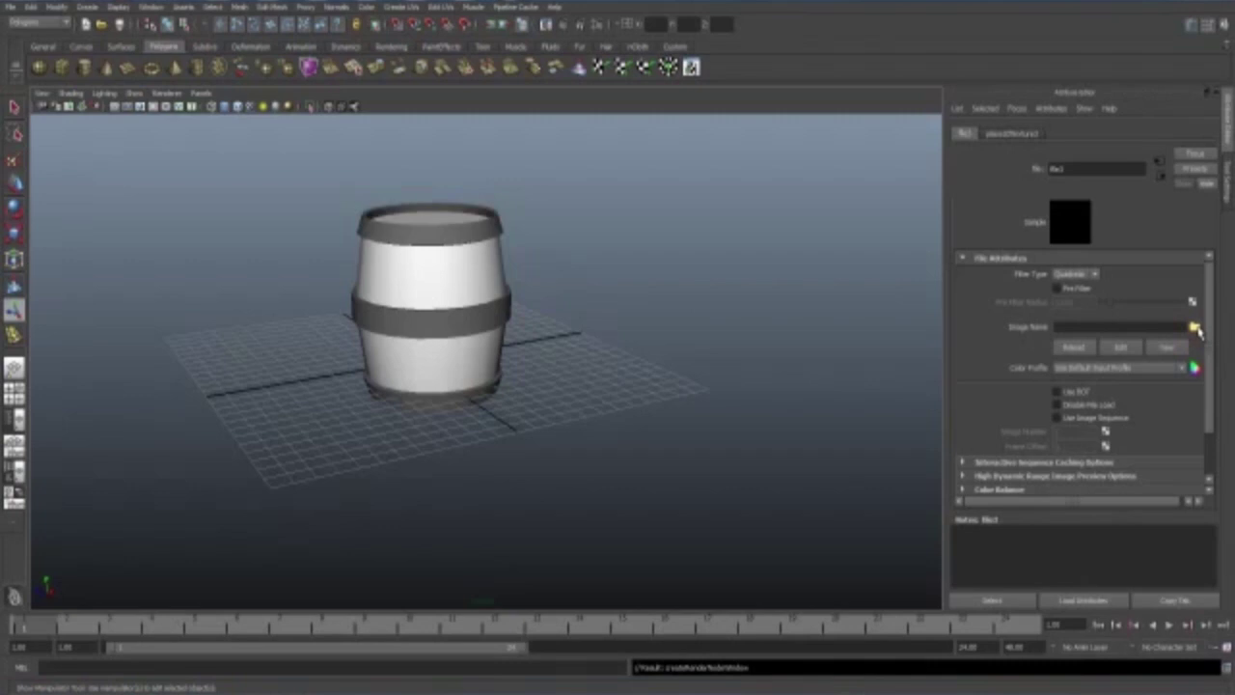
left_click(1195, 328)
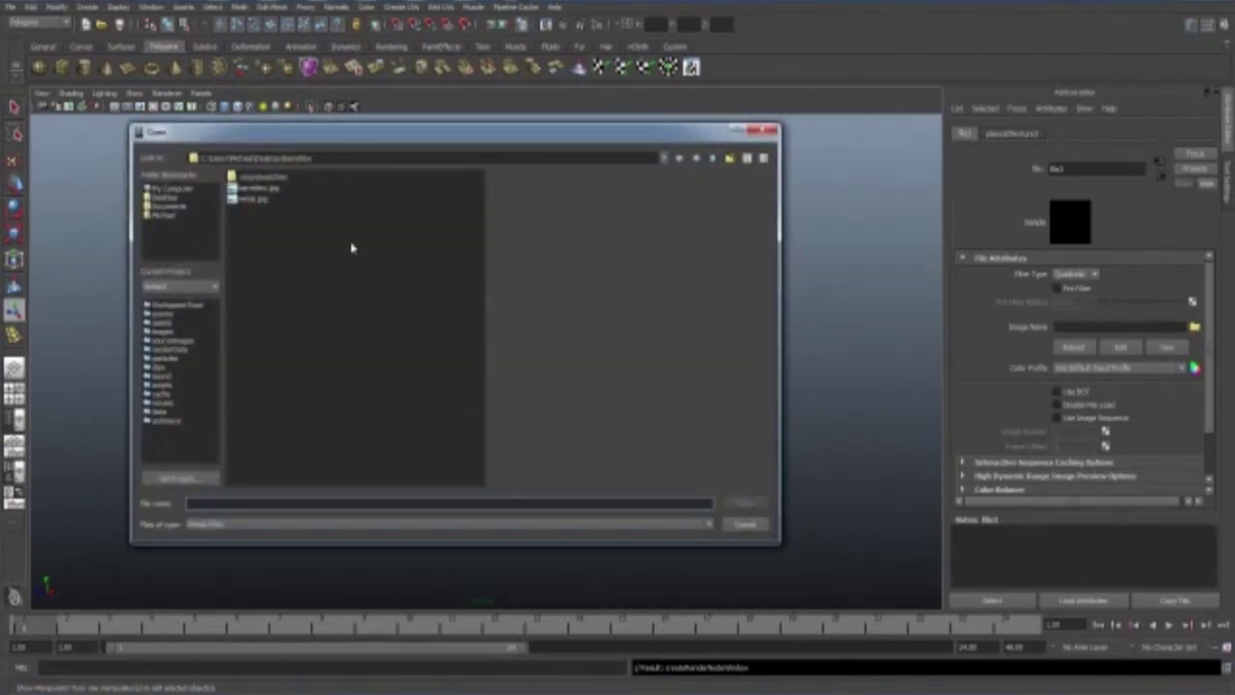
double_click(264, 188)
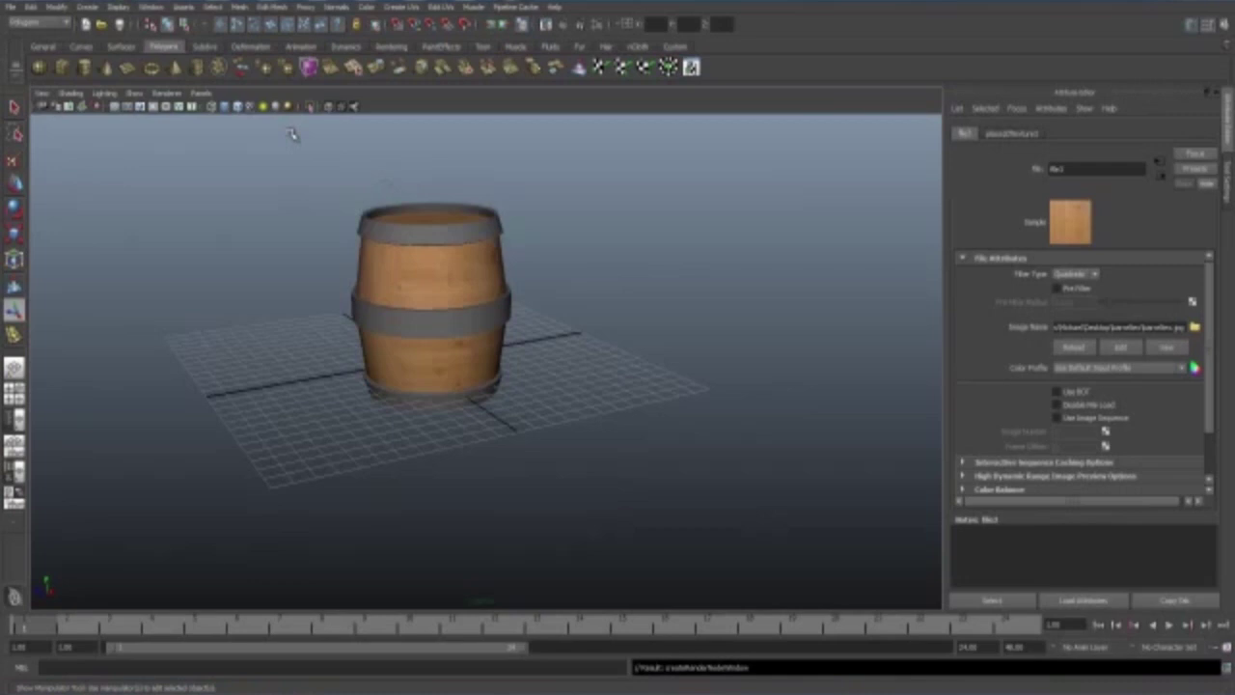
Toggle the viewport's textured display off and on to compare the barrel with and without its texture
left_click(249, 107)
left_click(250, 107)
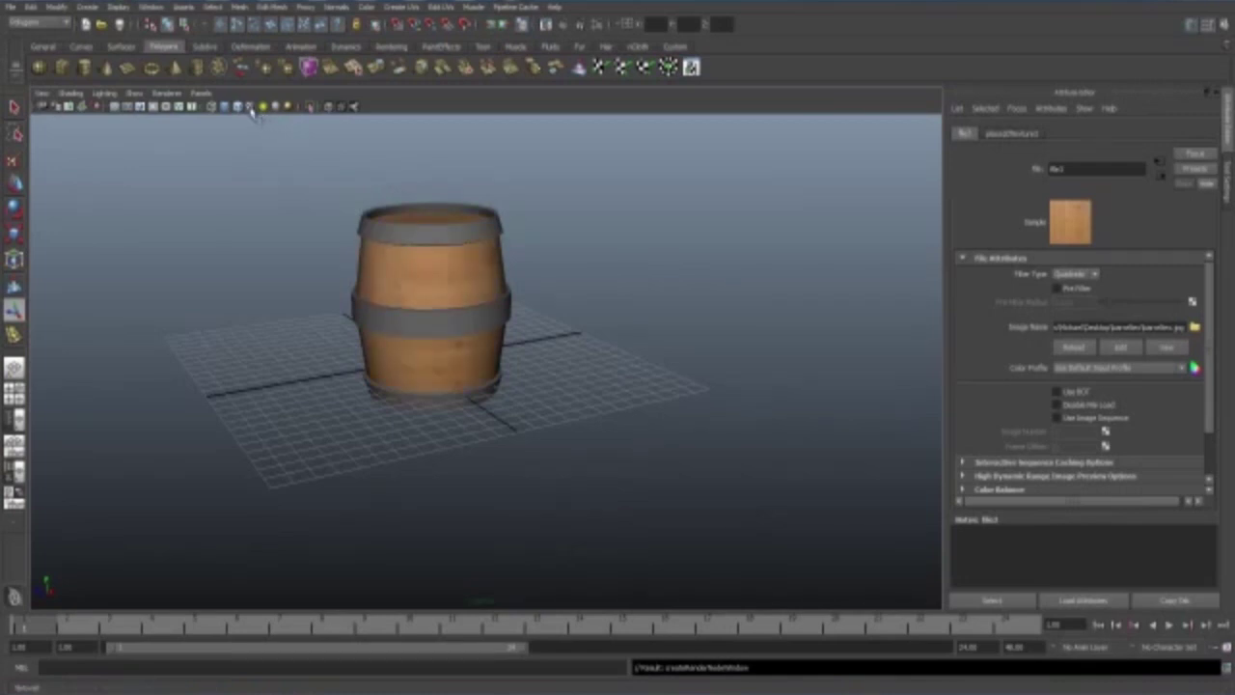
left_click(250, 107)
left_click(250, 107)
left_click(250, 107)
left_click(250, 107)
left_click(250, 107)
left_click(250, 107)
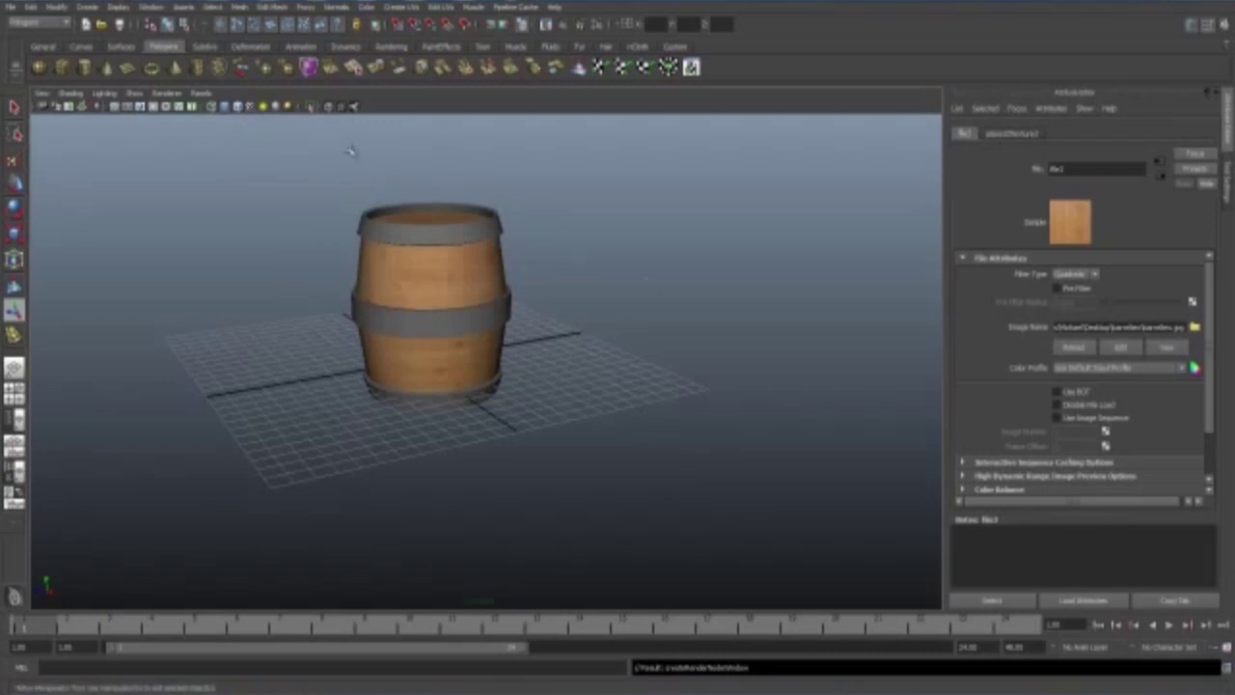
Select the three bands and assign a new Lambert material to them
left_click(653, 279)
left_click(492, 231)
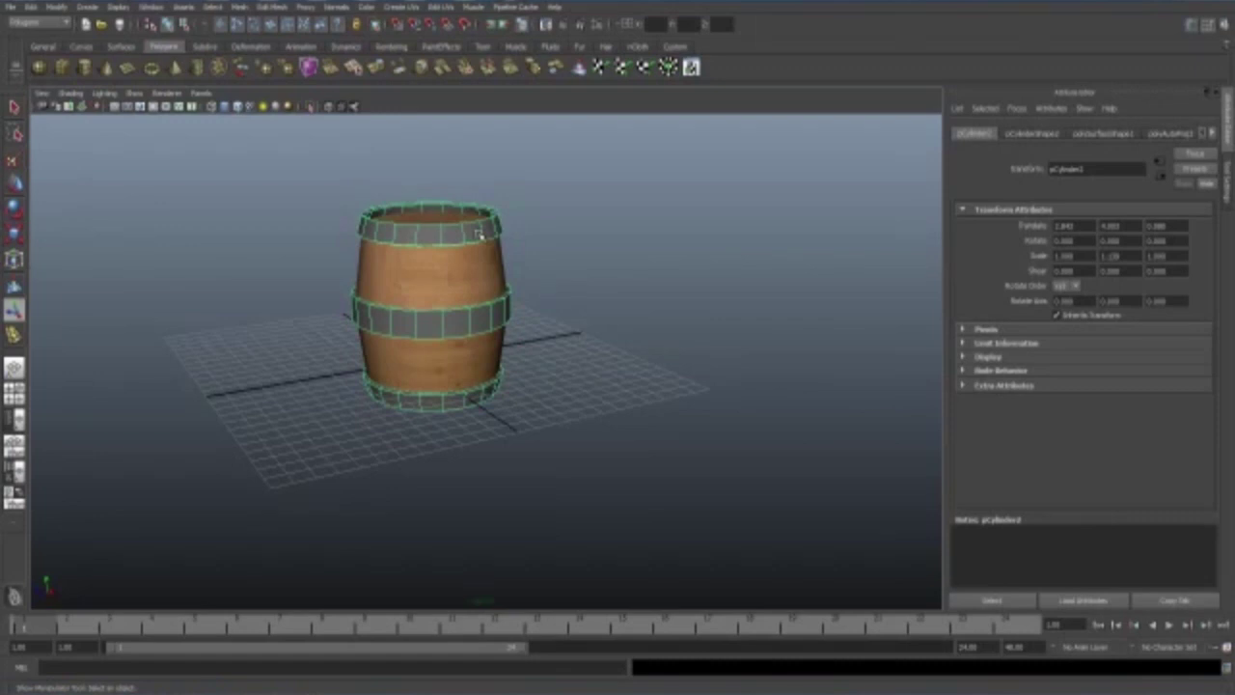
right_click_drag(477, 234, 506, 401)
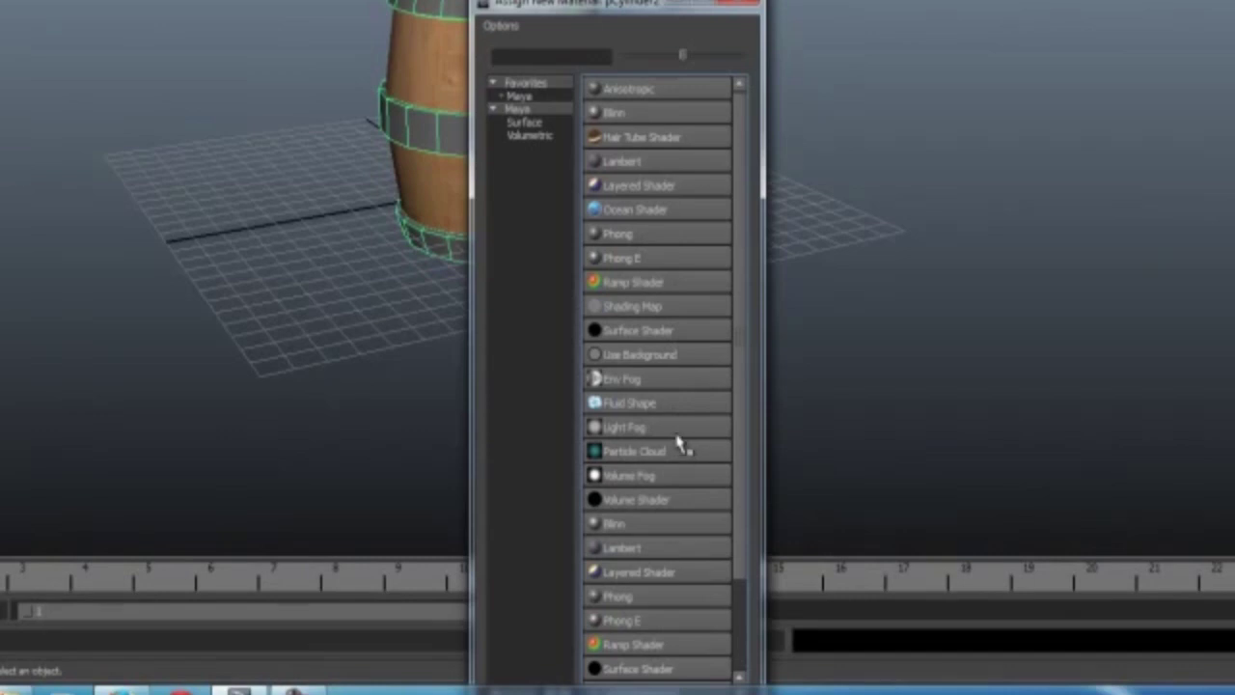
left_click(632, 164)
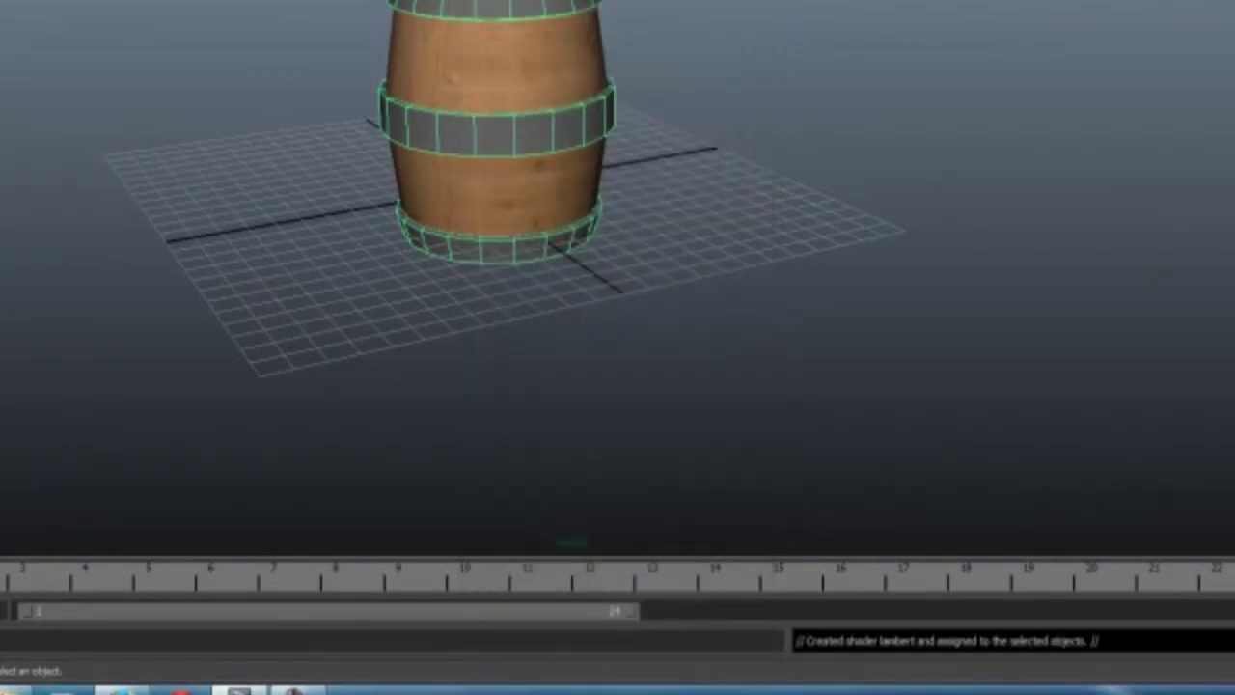
Connect a File texture to the band material's Color, load metal.jpg as its image, and deselect everything to inspect the barrel
left_click(642, 172)
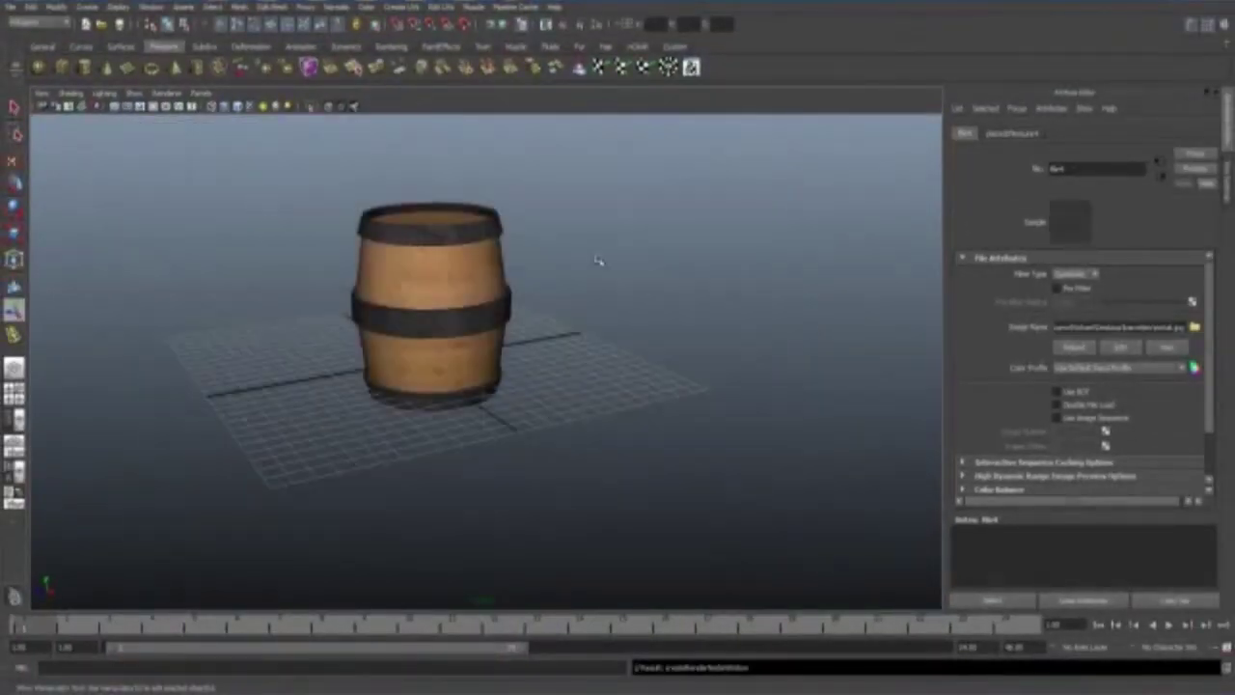
left_click(633, 263)
left_click_drag(633, 263, 694, 268, "alt")
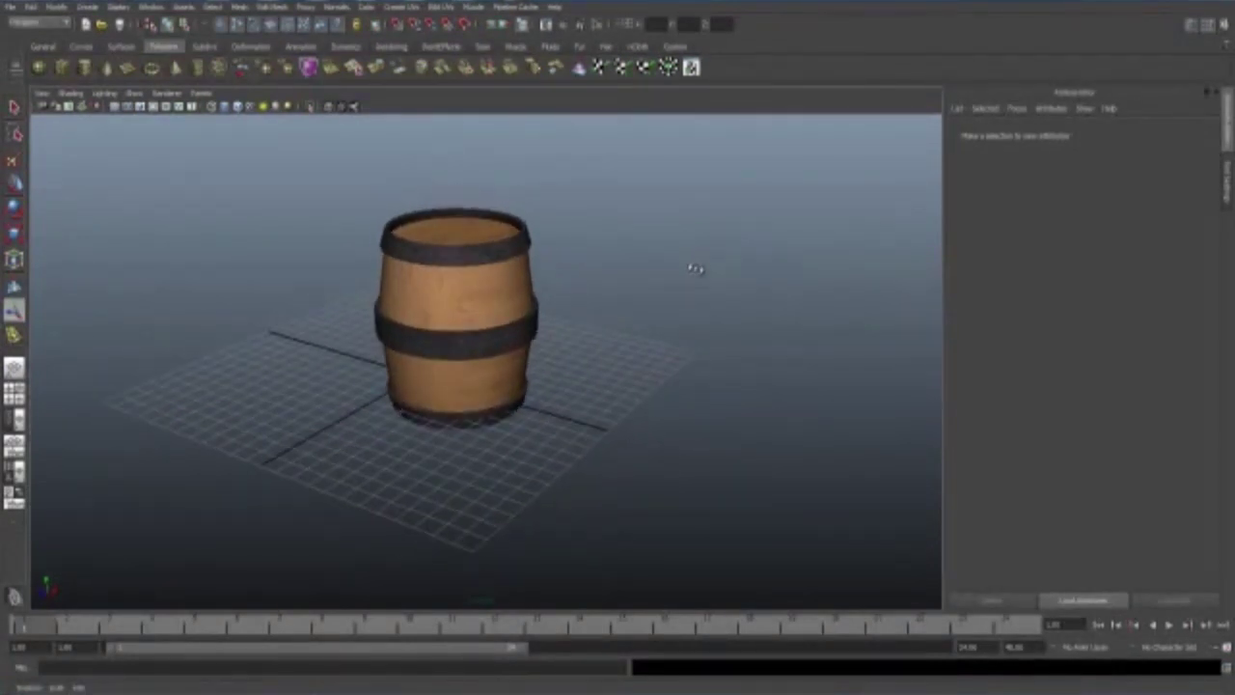